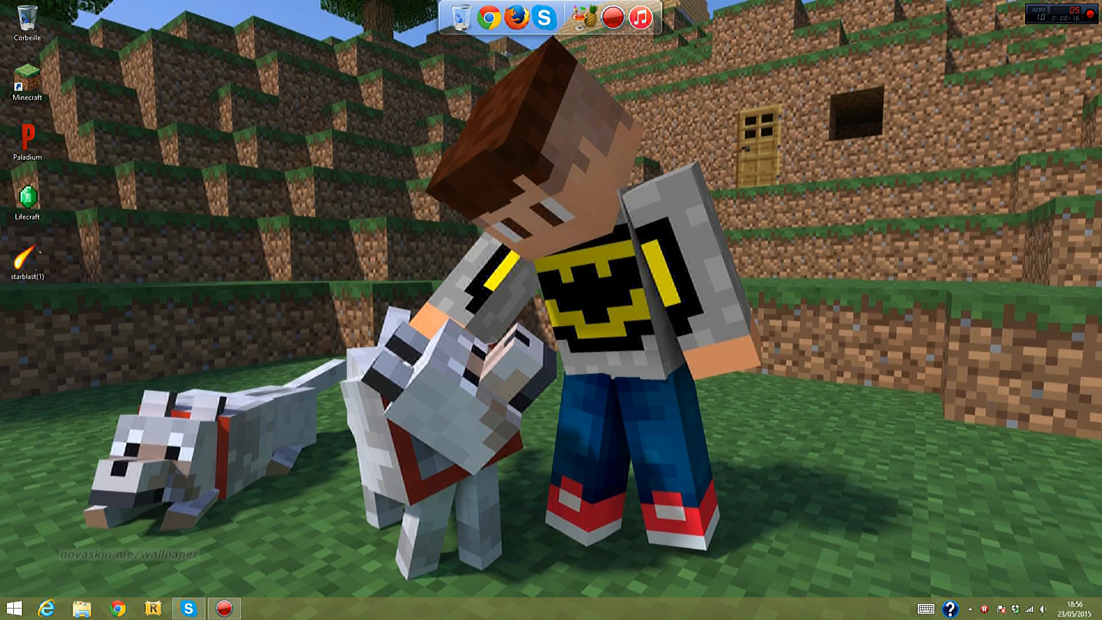
{"action": "left_click_drag", "start_coordinate": [596, 58], "coordinate": [449, 280]}
{"action": "mouse_move", "coordinate": [410, 225]}
{"action": "left_mouse_down"}
{"action": "mouse_move", "coordinate": [673, 241]}
{"action": "mouse_move", "coordinate": [630, 48]}
{"action": "left_mouse_up"}
{"action": "left_click_drag", "start_coordinate": [372, 105], "coordinate": [756, 411]}
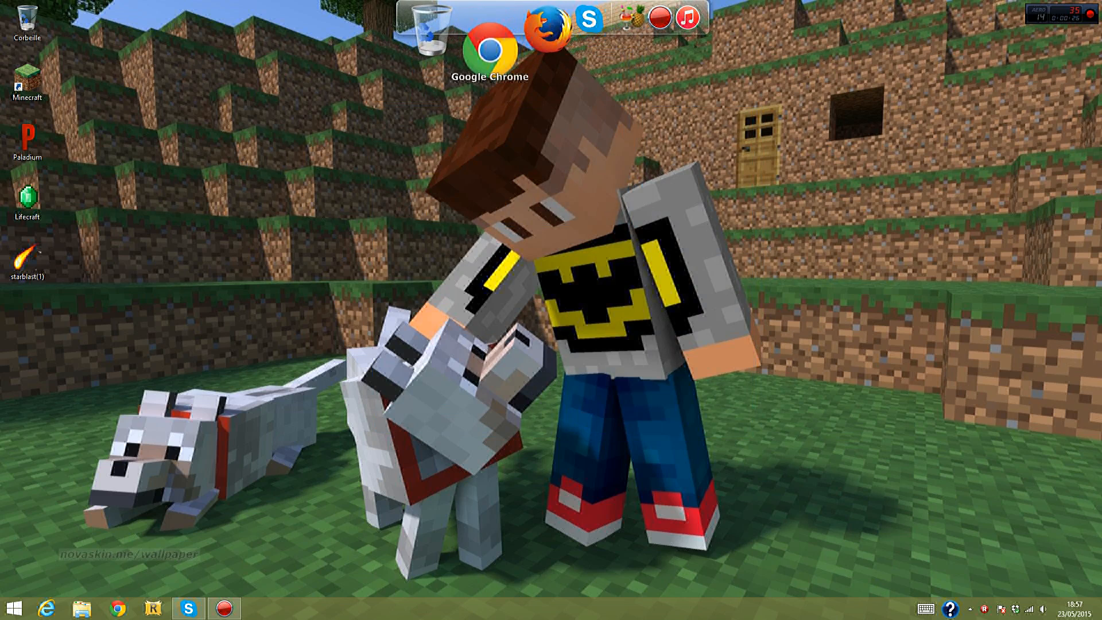
Open Chrome in a maximised window, search the web for "mienacrft" and open the official minecraft.net result.
{"action": "left_click", "coordinate": [485, 40]}
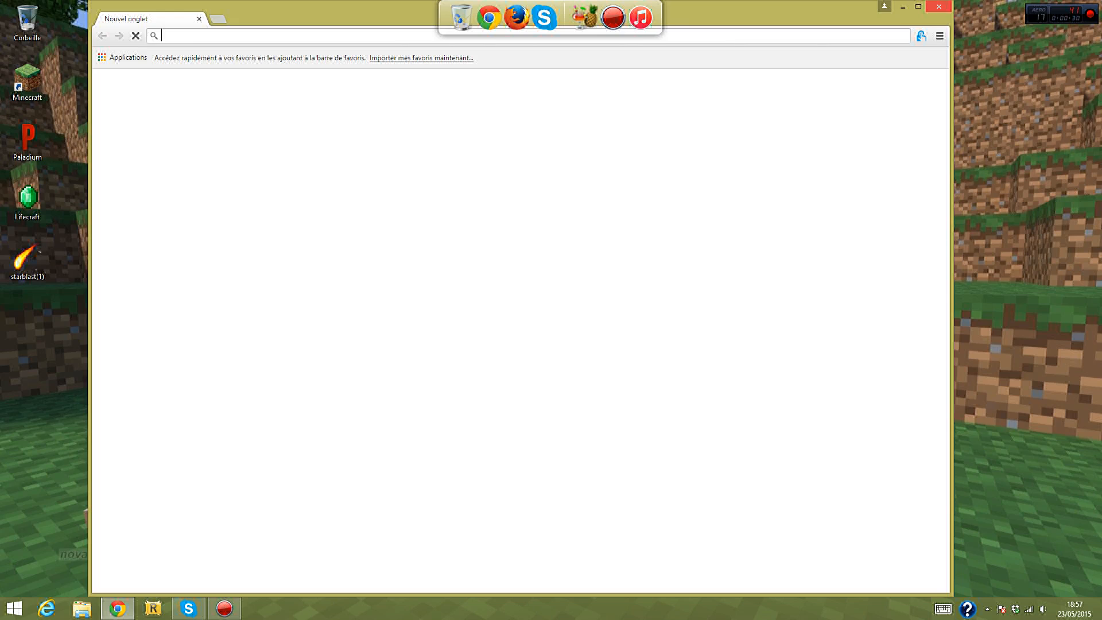
{"action": "left_click", "coordinate": [918, 7]}
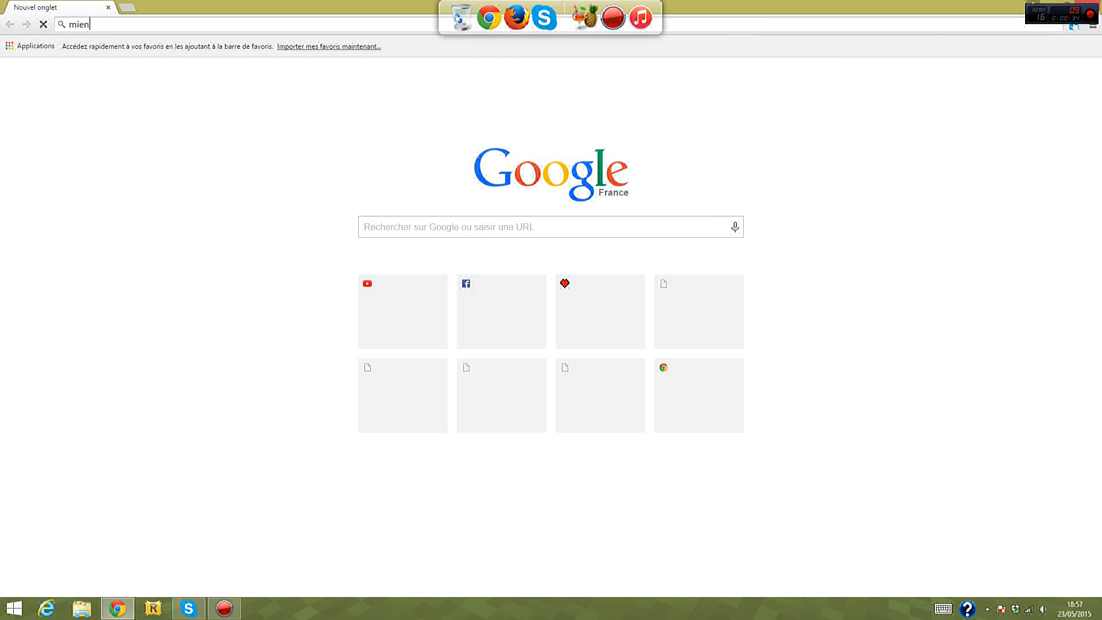
{"action": "type", "text": "mienacrft"}
{"action": "key", "text": "Return"}
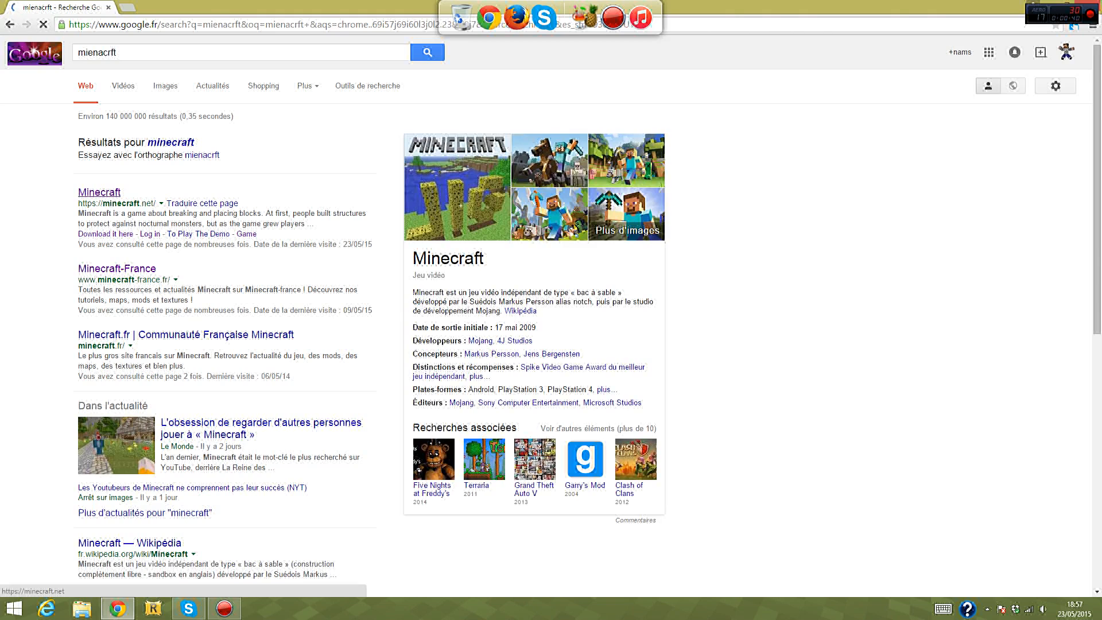
{"action": "left_click", "coordinate": [99, 193]}
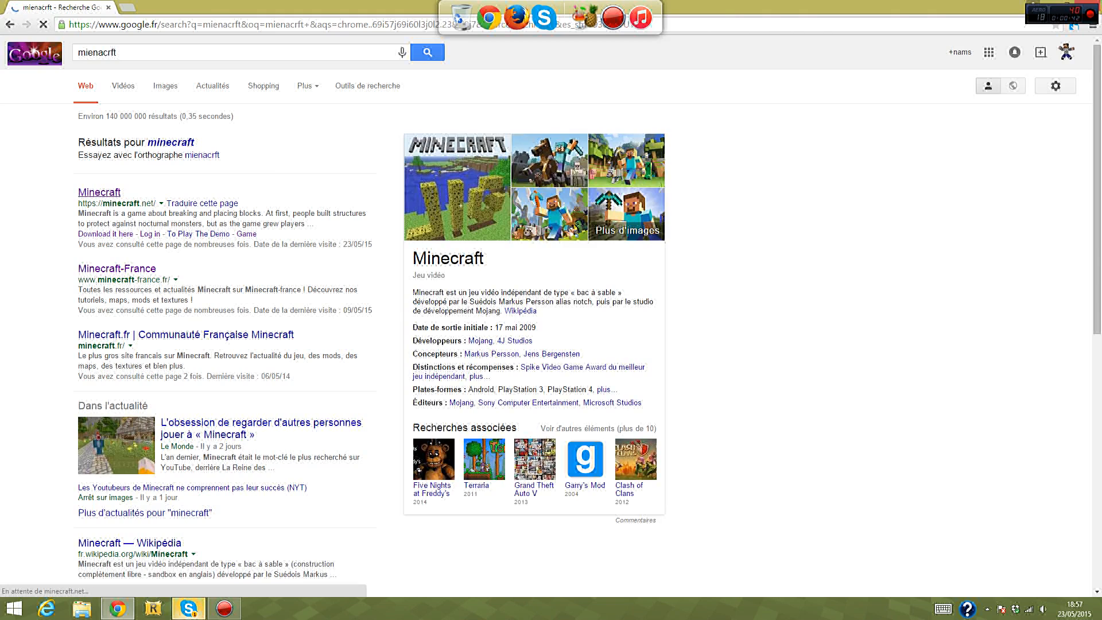
Switch to Skype and set the account's online status to "Ne pas déranger".
{"action": "left_click", "coordinate": [188, 609]}
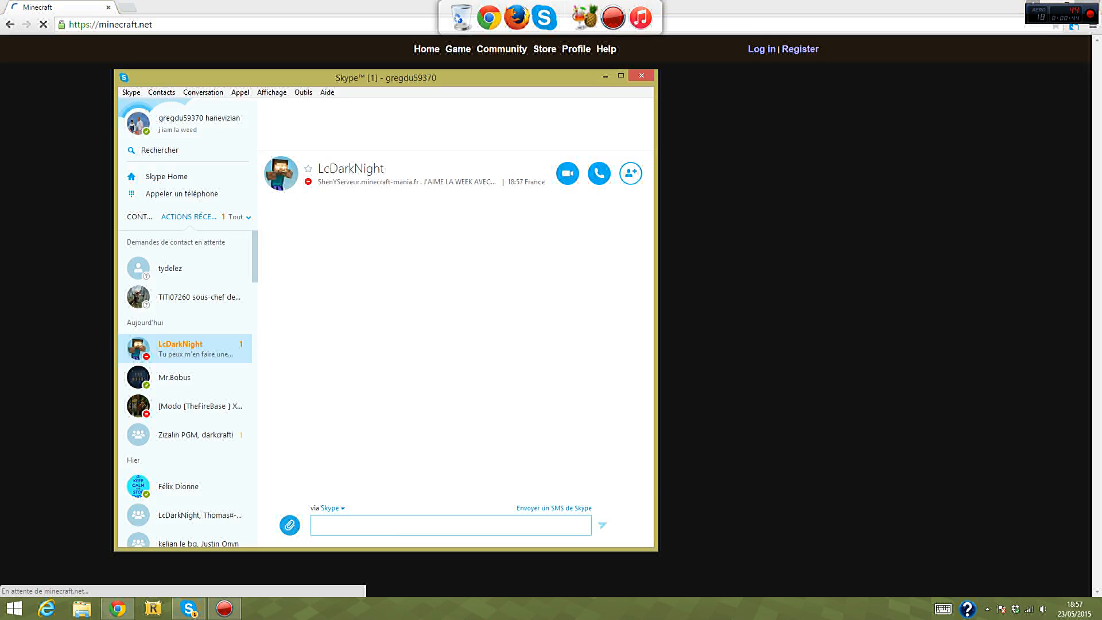
{"action": "left_click", "coordinate": [146, 132]}
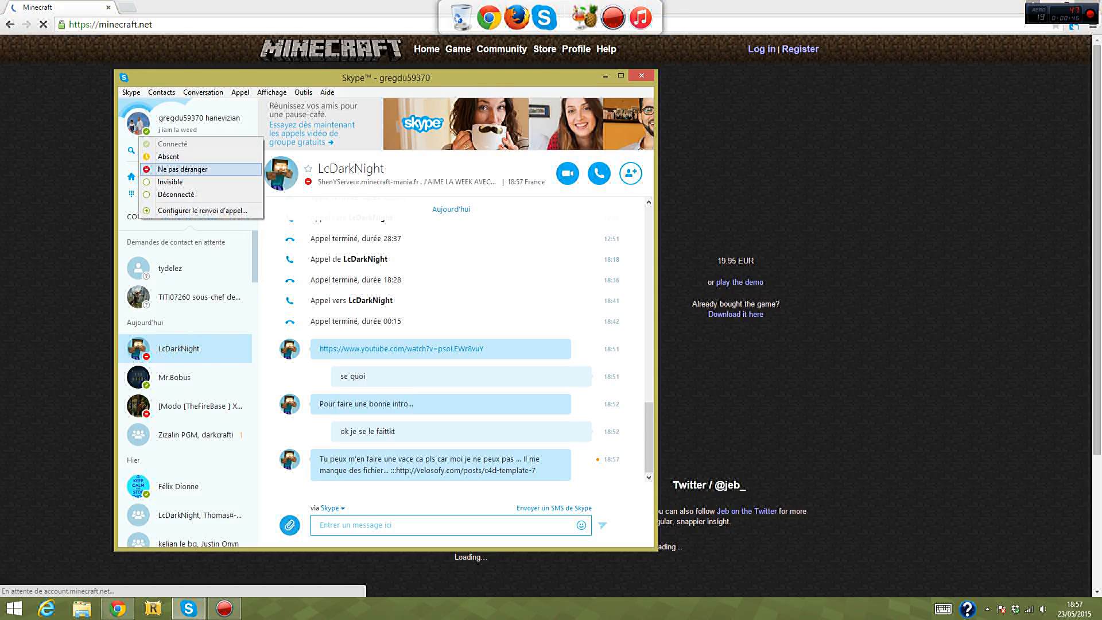
{"action": "left_click", "coordinate": [182, 169]}
Send the message "je rec stop plz" in the open conversation and return to Chrome.
{"action": "left_click", "coordinate": [321, 524]}
{"action": "type", "text": "je rec"}
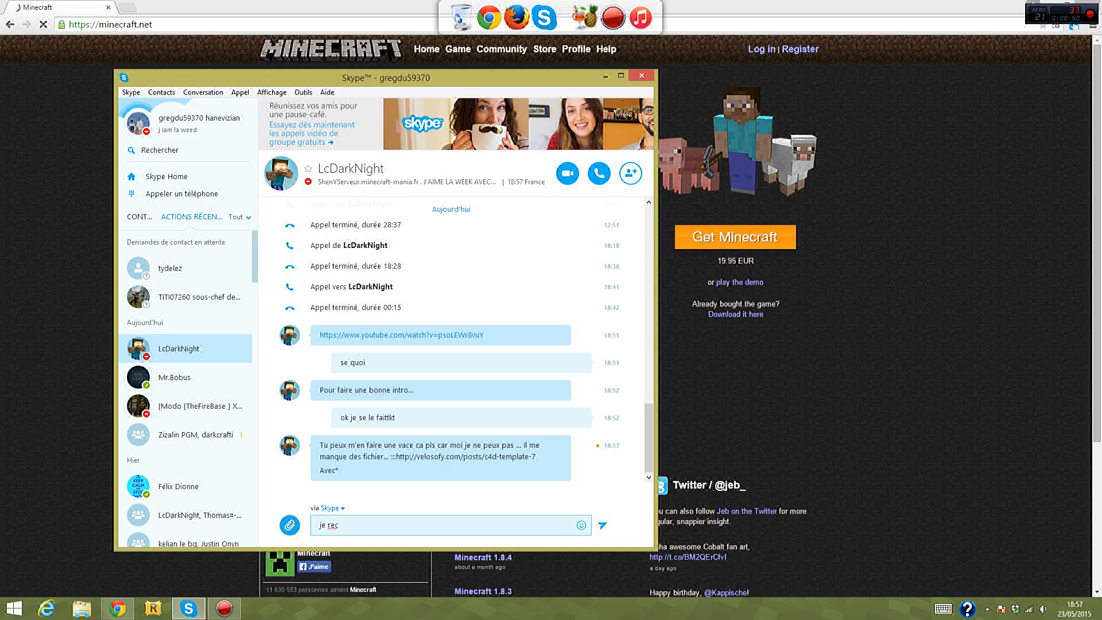
{"action": "type", "text": " stop plz"}
{"action": "key", "text": "Return"}
{"action": "key", "text": "alt+Tab"}
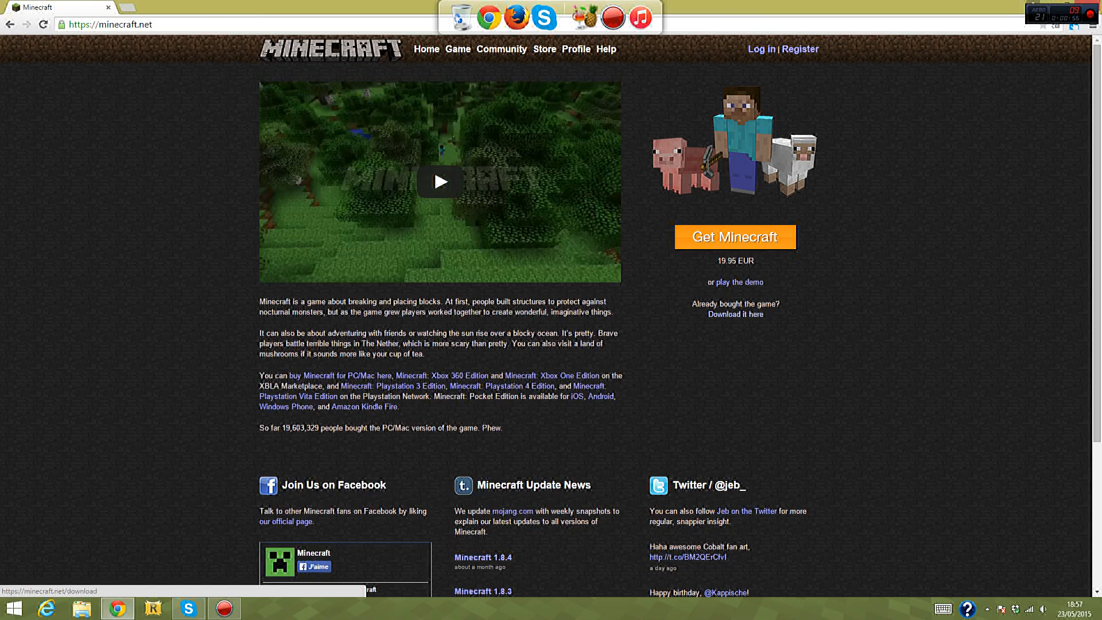
Download minecraft_server.1.8.5.jar from the Minecraft download page and keep the file despite its type.
{"action": "left_click", "coordinate": [735, 314]}
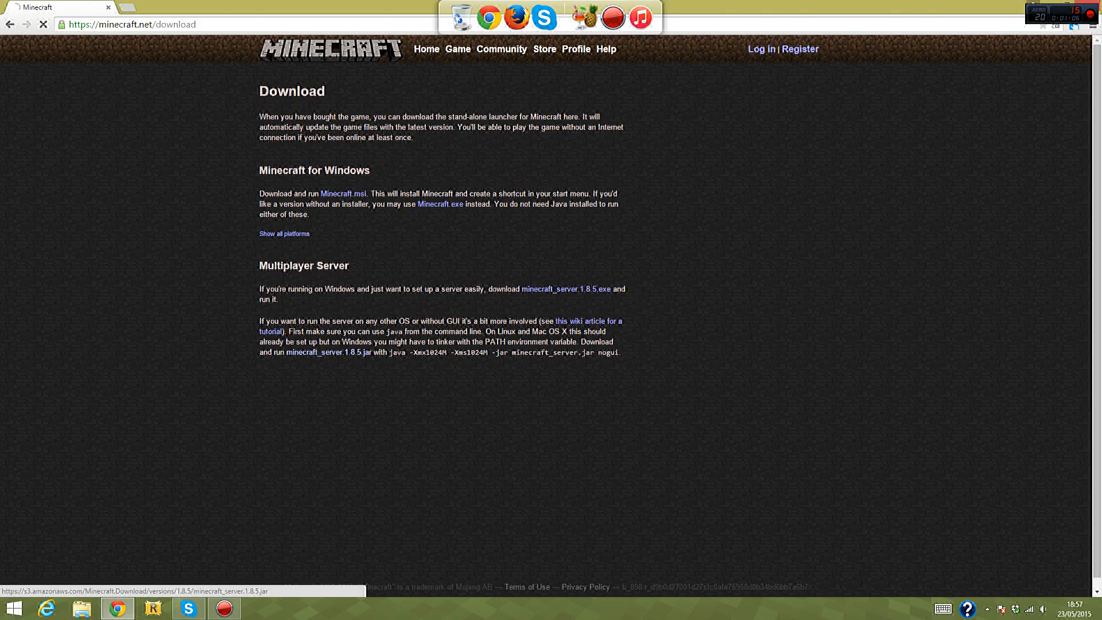
{"action": "left_click", "coordinate": [328, 352]}
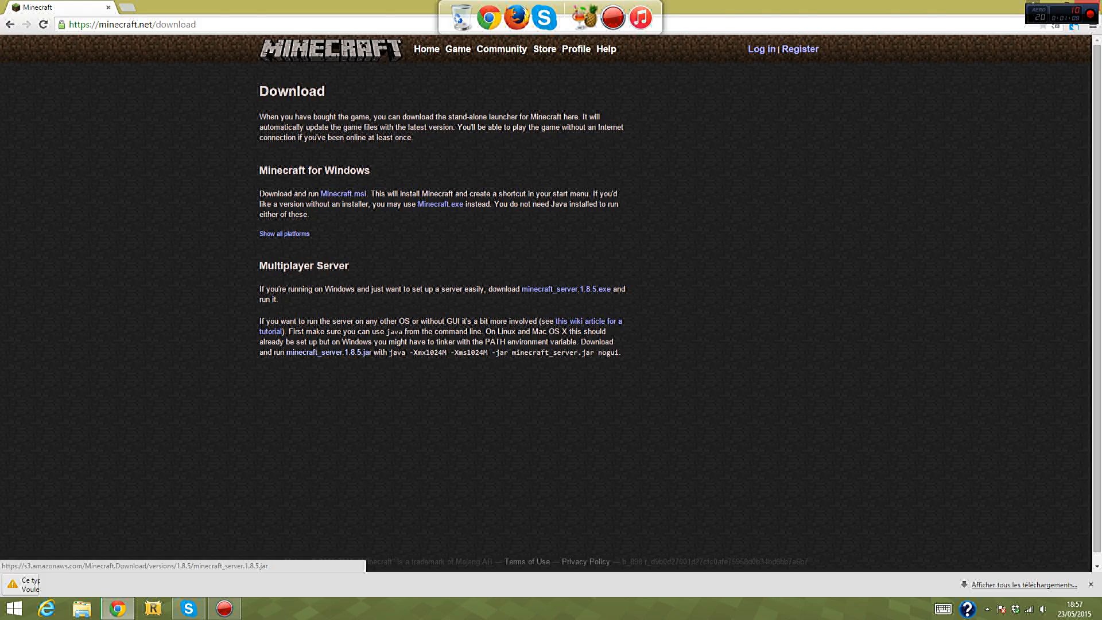
{"action": "left_click", "coordinate": [249, 583]}
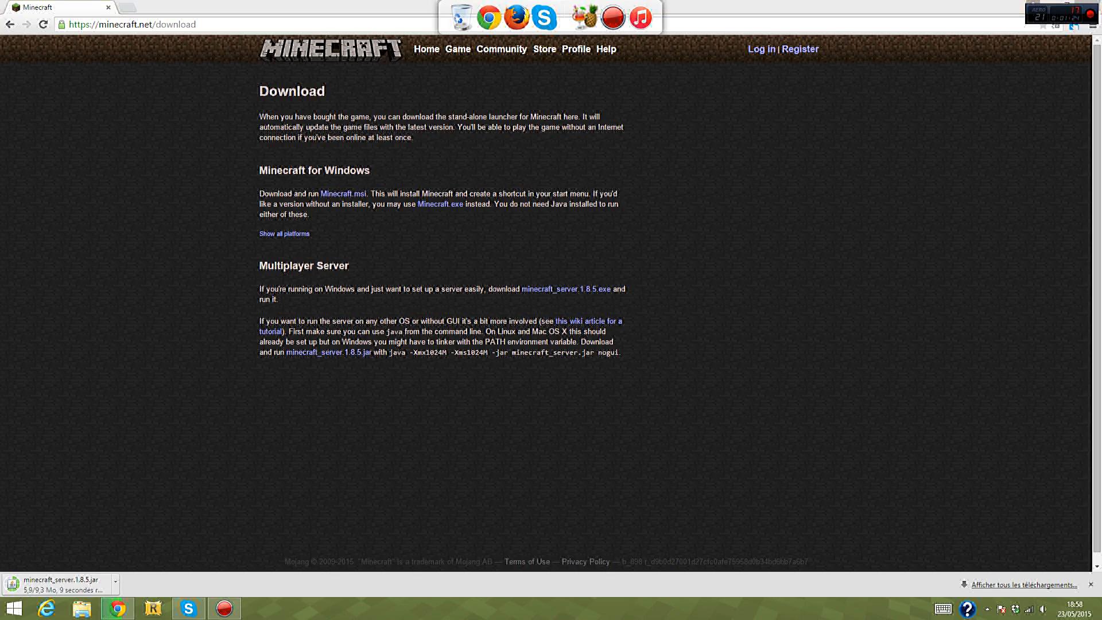
Look at the usage details of the connected Wi-Fi network, leaving the connection active.
{"action": "left_click", "coordinate": [1029, 609]}
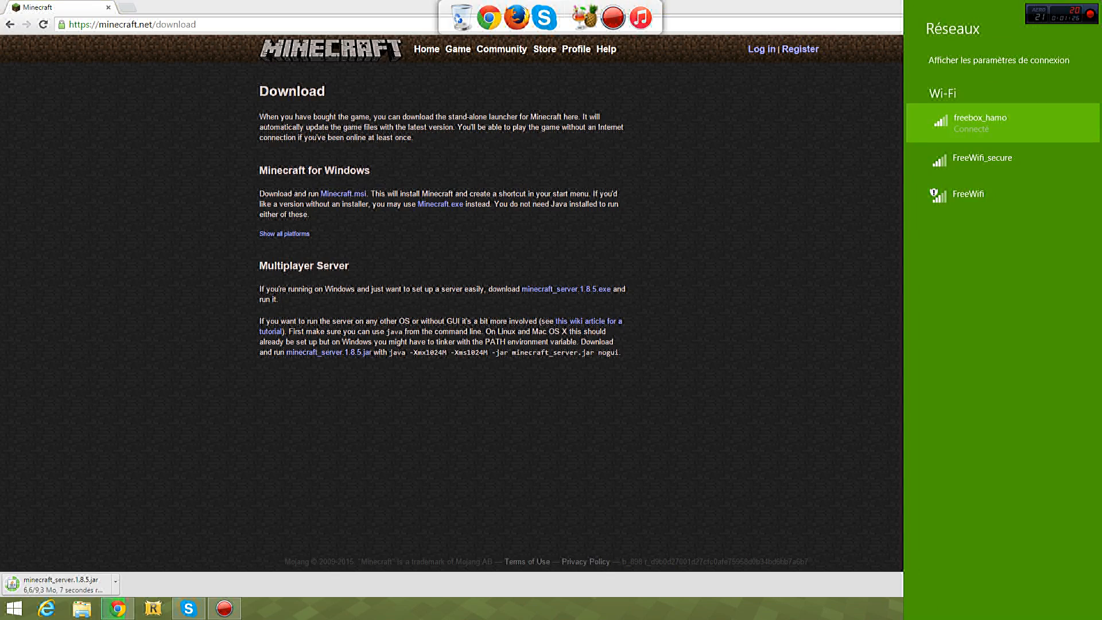
{"action": "left_click", "coordinate": [980, 123]}
{"action": "left_click", "coordinate": [951, 168]}
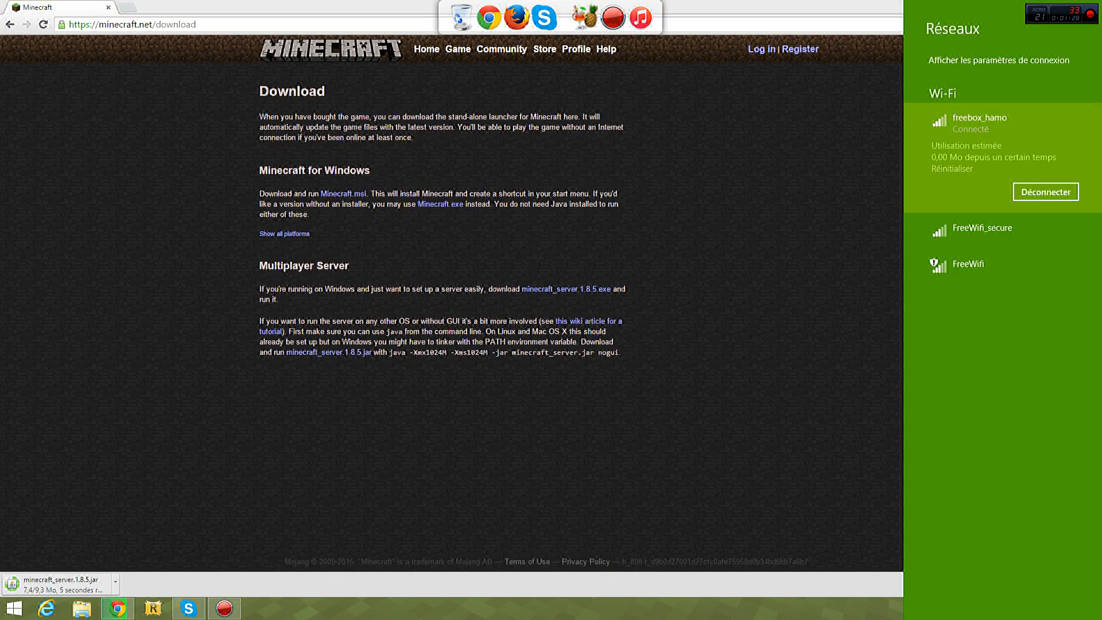
{"action": "key", "text": "Escape"}
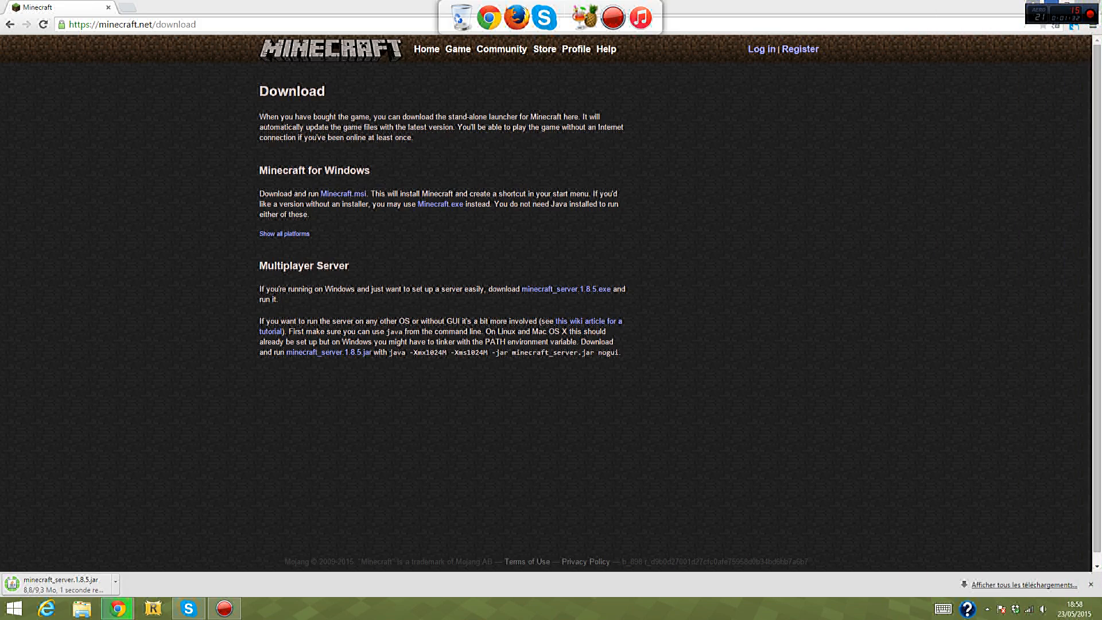
Create a new folder named "serveur" on the desktop.
{"action": "key", "text": "super+Down"}
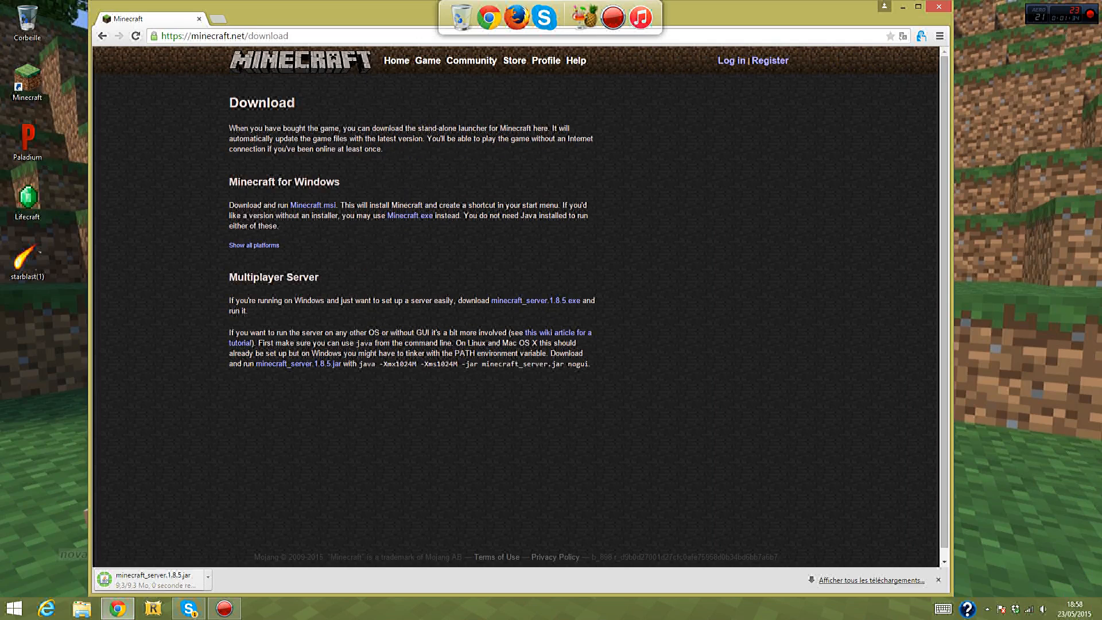
{"action": "key", "text": "super+Up"}
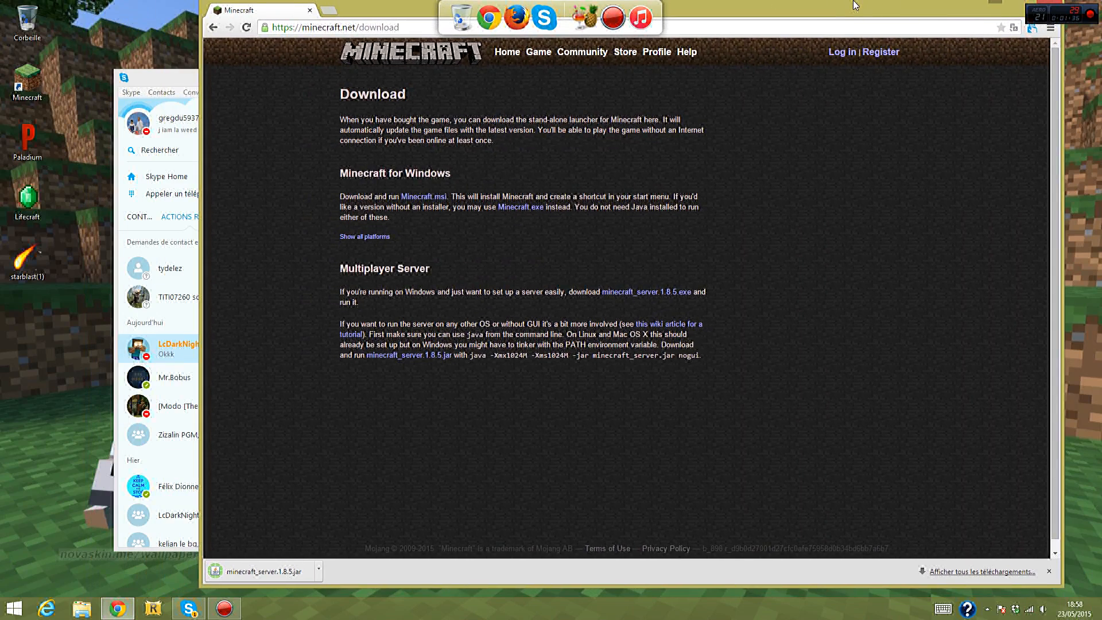
{"action": "key", "text": "super+d"}
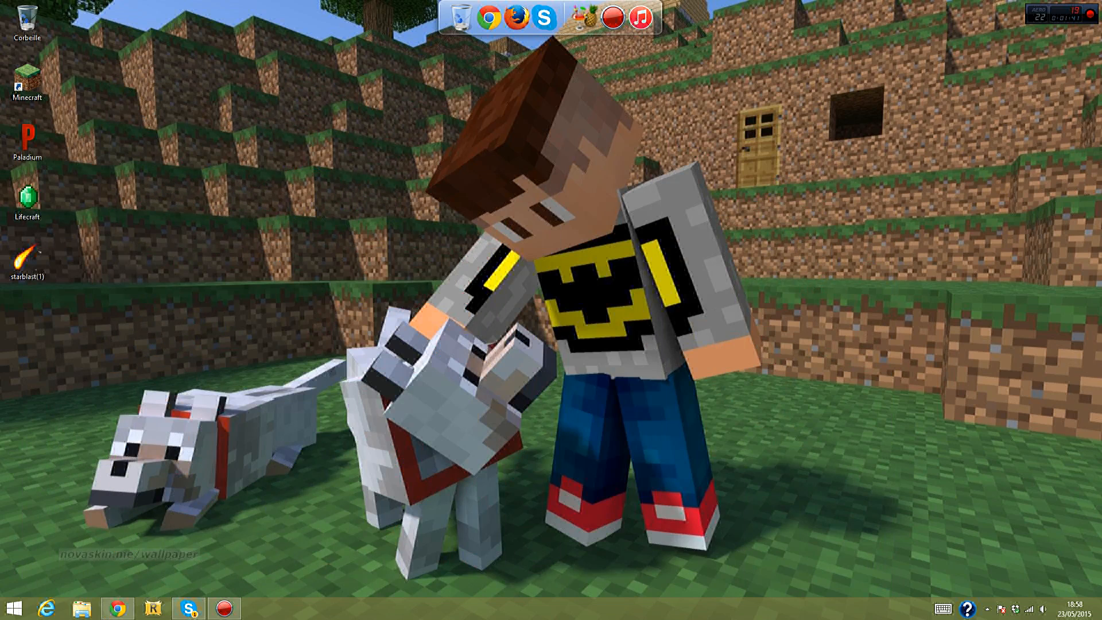
{"action": "right_click", "coordinate": [473, 151]}
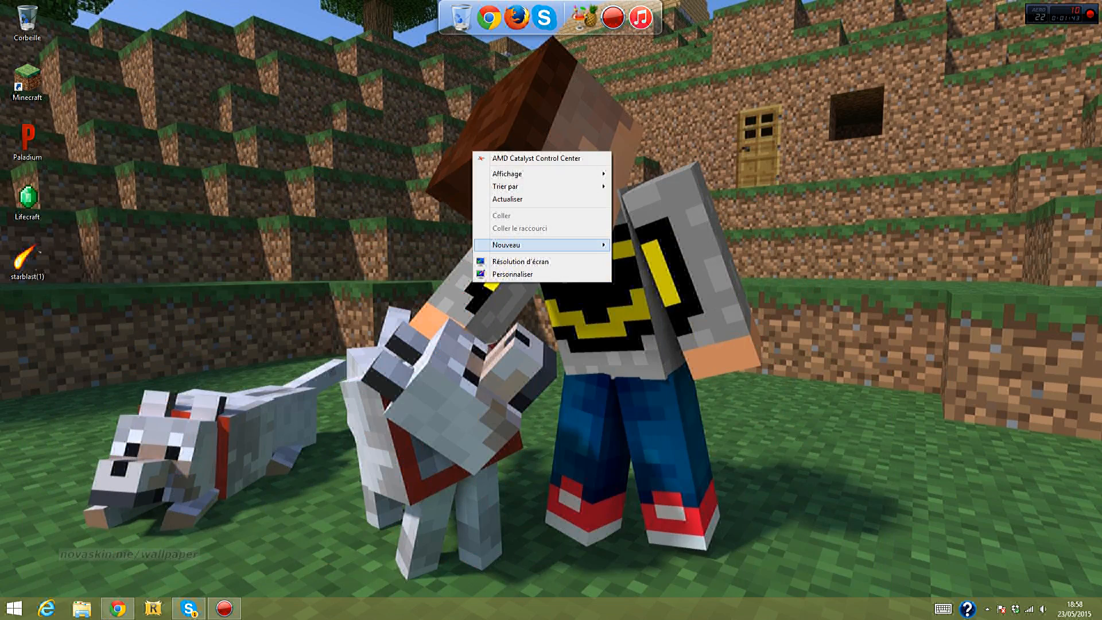
{"action": "mouse_move", "coordinate": [517, 244]}
{"action": "left_click", "coordinate": [382, 244]}
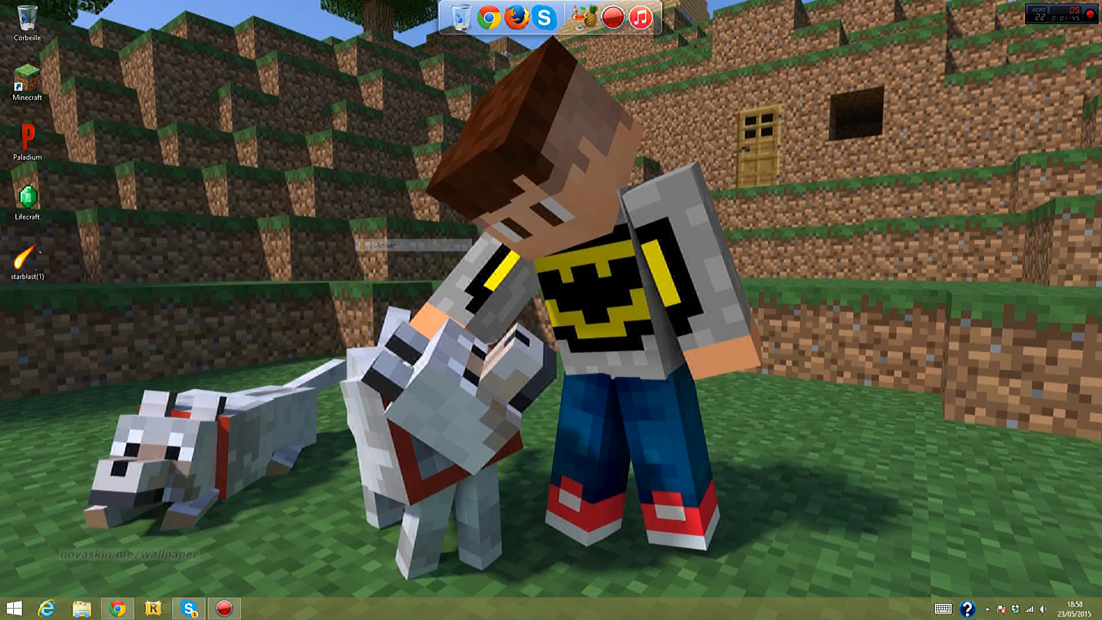
{"action": "type", "text": "serveur"}
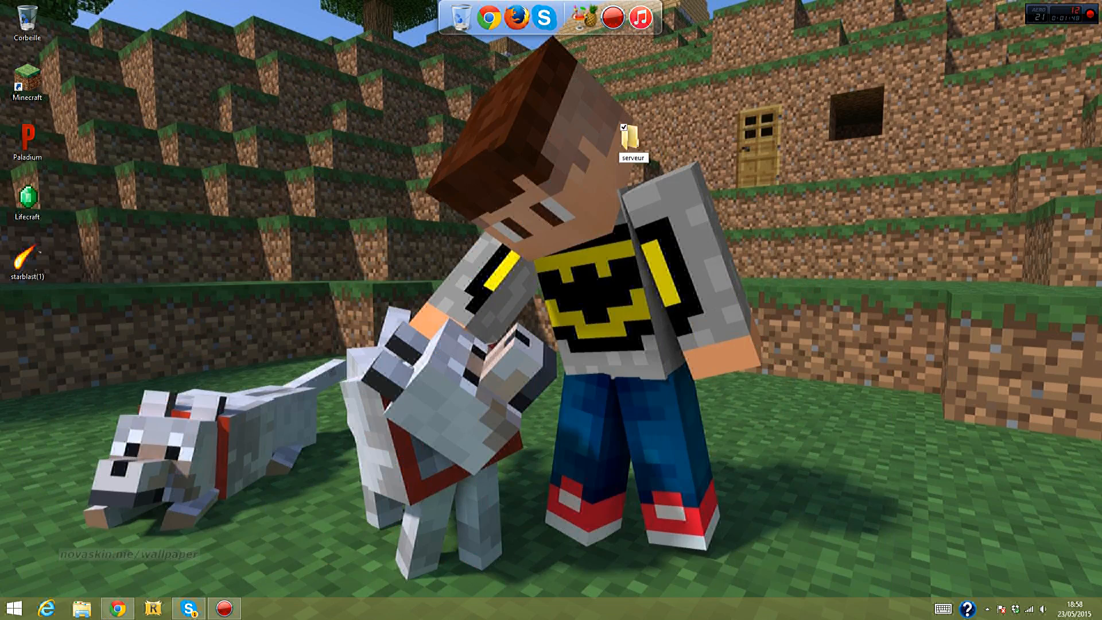
{"action": "key", "text": "Return"}
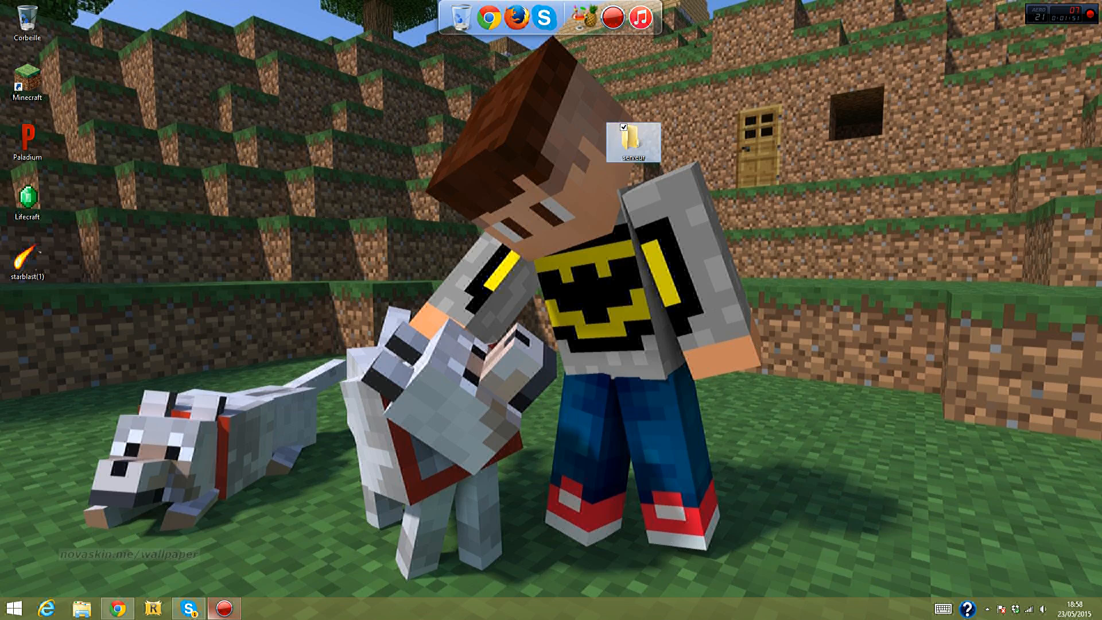
Put the downloaded minecraft_server.1.8.5.jar into the serveur folder on the desktop and close the browser.
{"action": "left_click", "coordinate": [117, 608]}
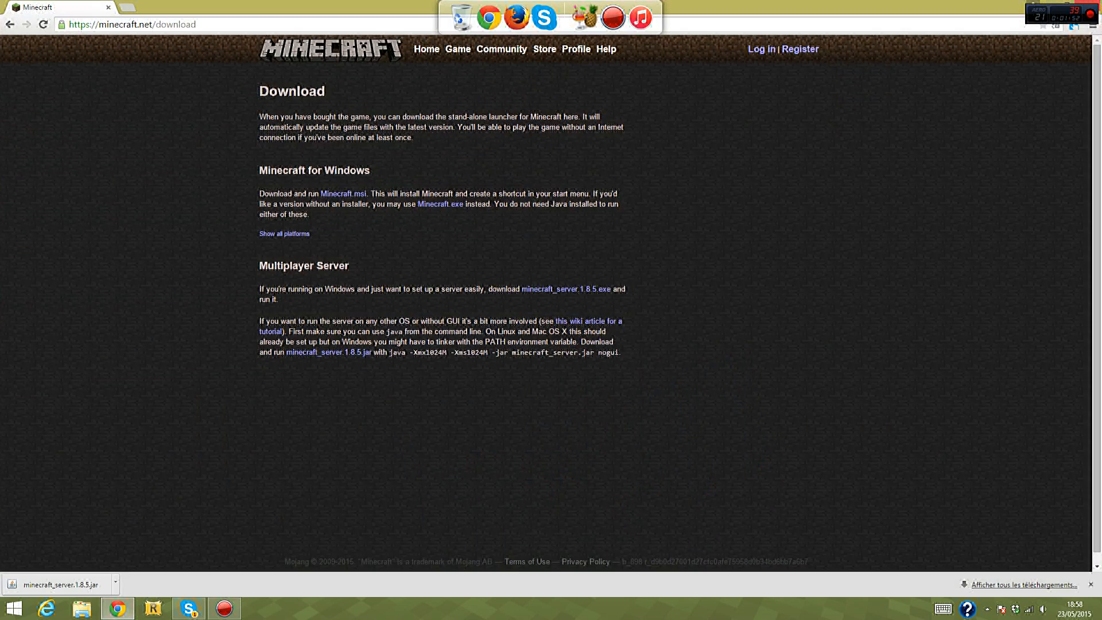
{"action": "left_click", "coordinate": [1066, 2]}
{"action": "left_click_drag", "start_coordinate": [368, 11], "coordinate": [1038, 10]}
{"action": "left_click_drag", "start_coordinate": [819, 579], "coordinate": [631, 141]}
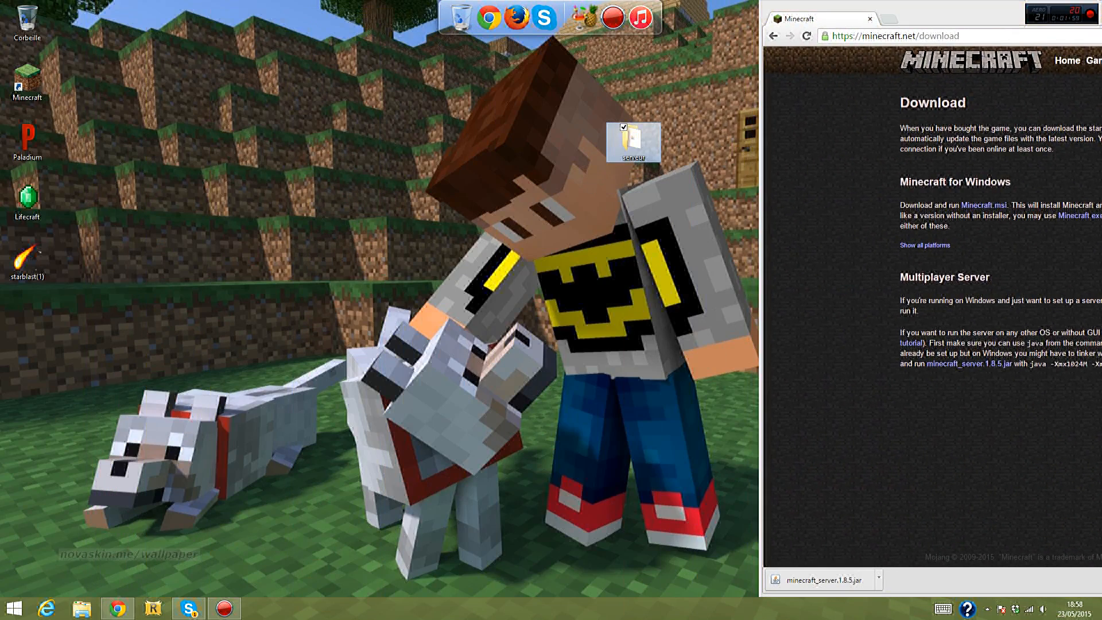
{"action": "left_click_drag", "start_coordinate": [928, 6], "coordinate": [183, 15]}
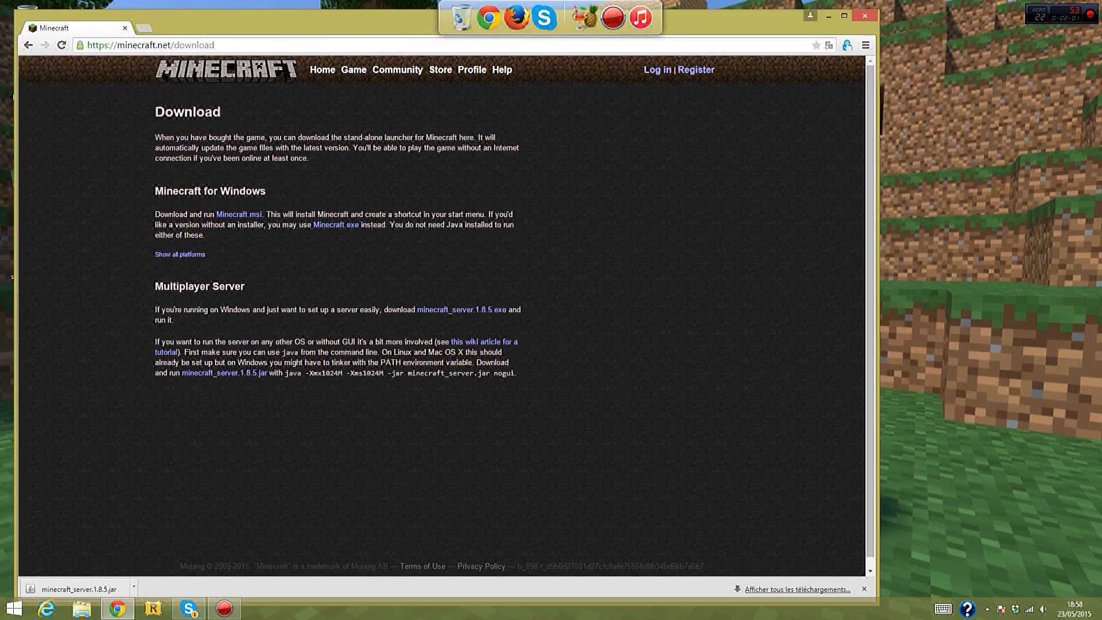
{"action": "left_click", "coordinate": [864, 15]}
Open the serveur folder and run minecraft_server.1.8.5 to generate the server files.
{"action": "double_click", "coordinate": [633, 142]}
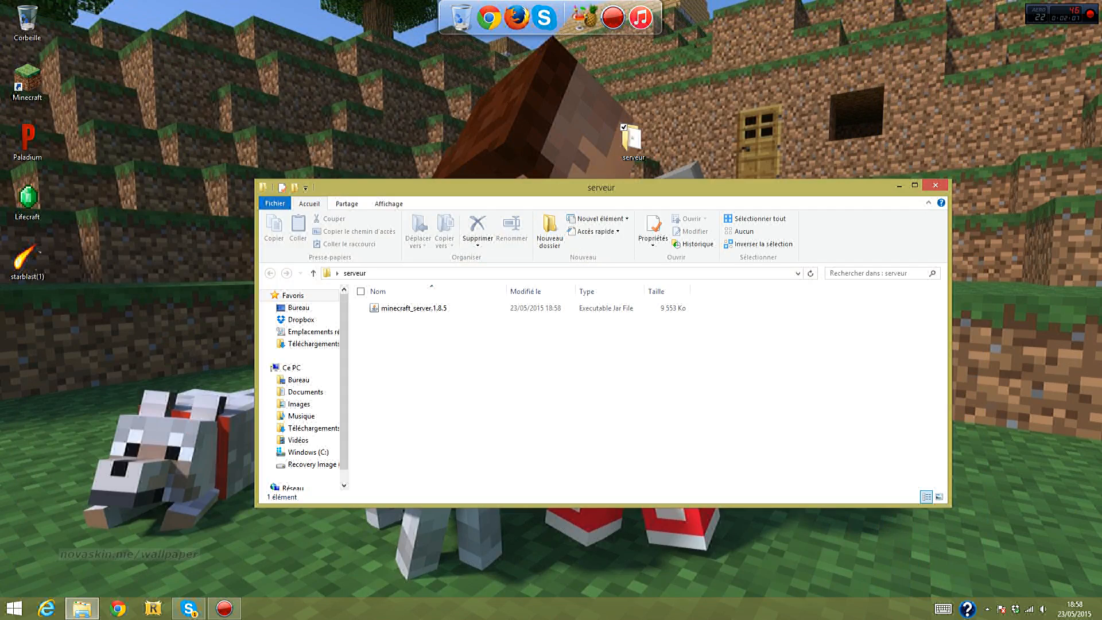
{"action": "left_click_drag", "start_coordinate": [615, 187], "coordinate": [549, 151]}
{"action": "left_click", "coordinate": [349, 270]}
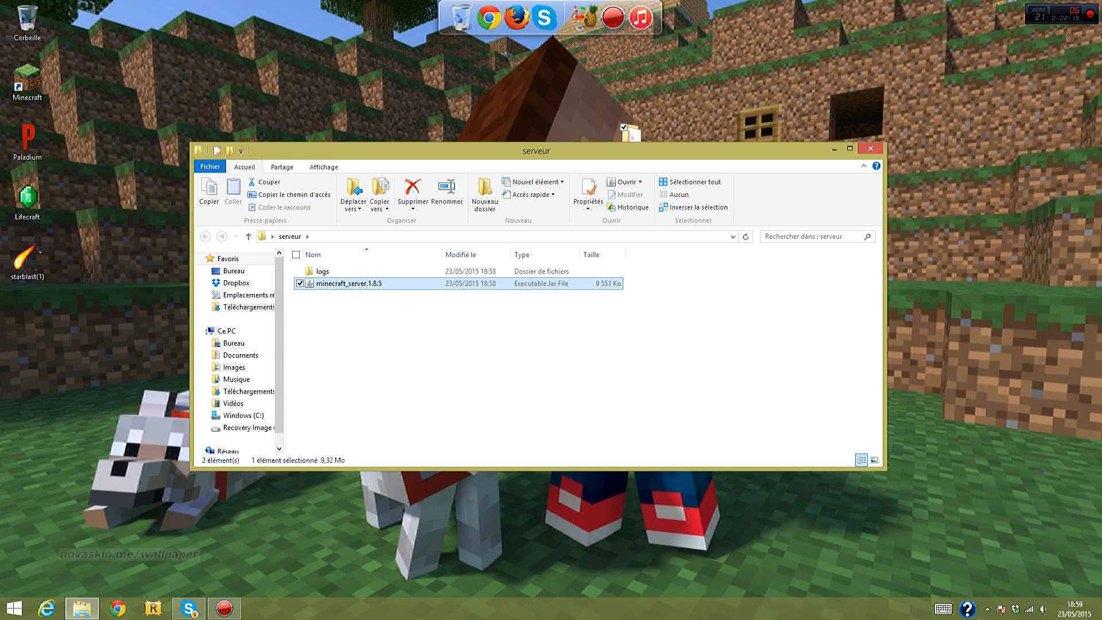
Move the serveur folder icon clear of its open window on the desktop and reposition that window.
{"action": "left_click_drag", "start_coordinate": [631, 133], "coordinate": [744, 80]}
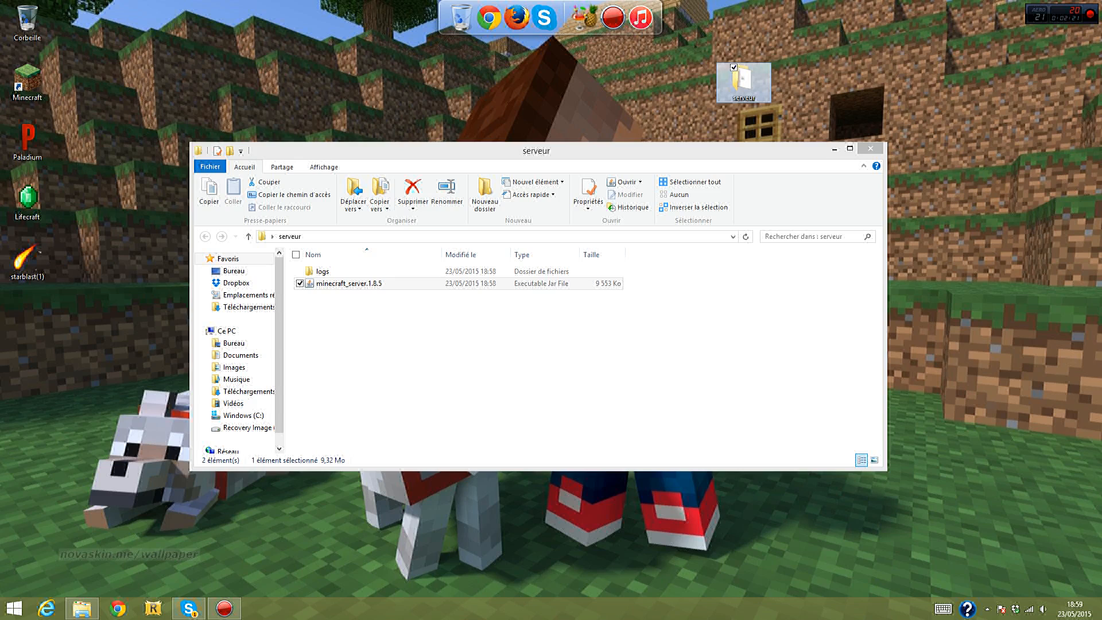
{"action": "left_click", "coordinate": [850, 149]}
{"action": "left_click", "coordinate": [1067, 3]}
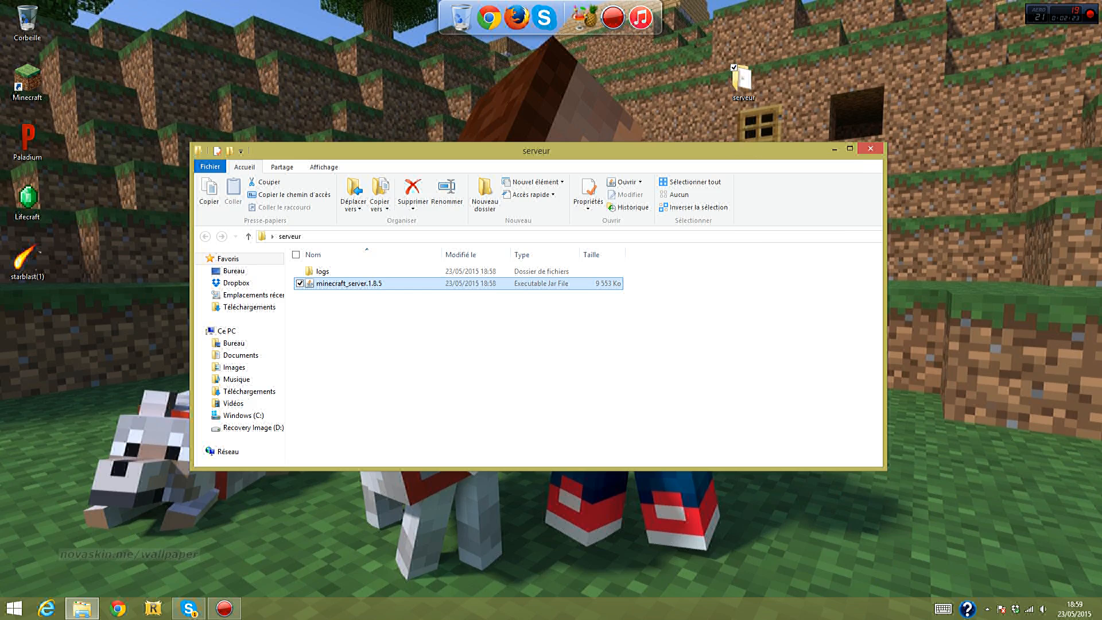
{"action": "left_click_drag", "start_coordinate": [452, 150], "coordinate": [629, 147]}
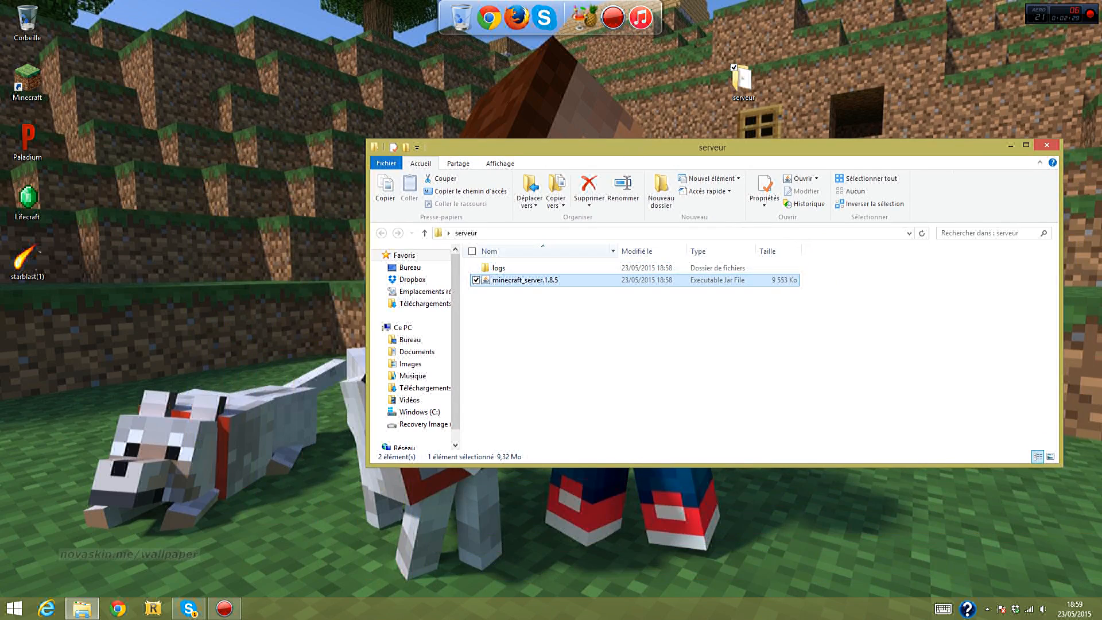
{"action": "left_click_drag", "start_coordinate": [504, 148], "coordinate": [420, 136]}
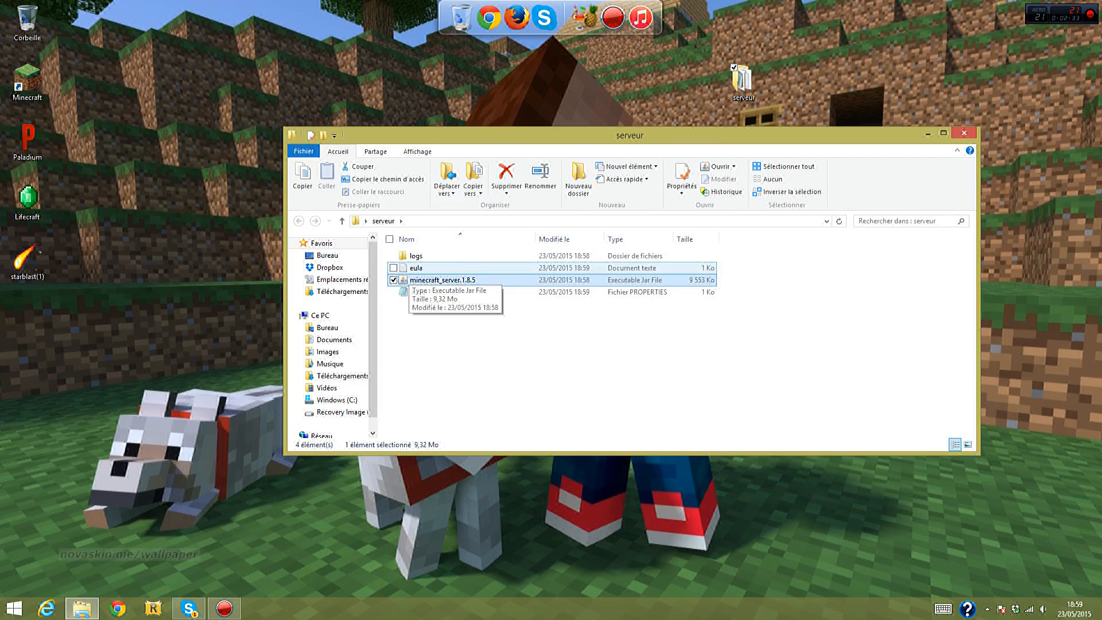
Change the eula setting to true in the eula text file, then save and close it.
{"action": "double_click", "coordinate": [416, 267]}
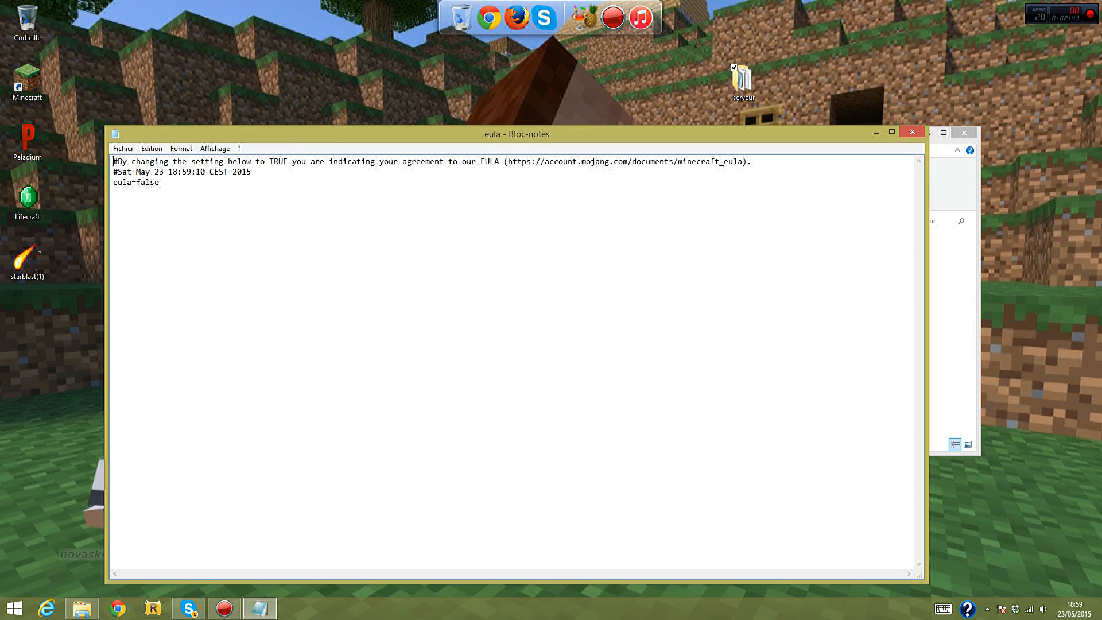
{"action": "double_click", "coordinate": [147, 182]}
{"action": "type", "text": "true"}
{"action": "key", "text": "Return"}
{"action": "left_click", "coordinate": [912, 132]}
{"action": "key", "text": "Return"}
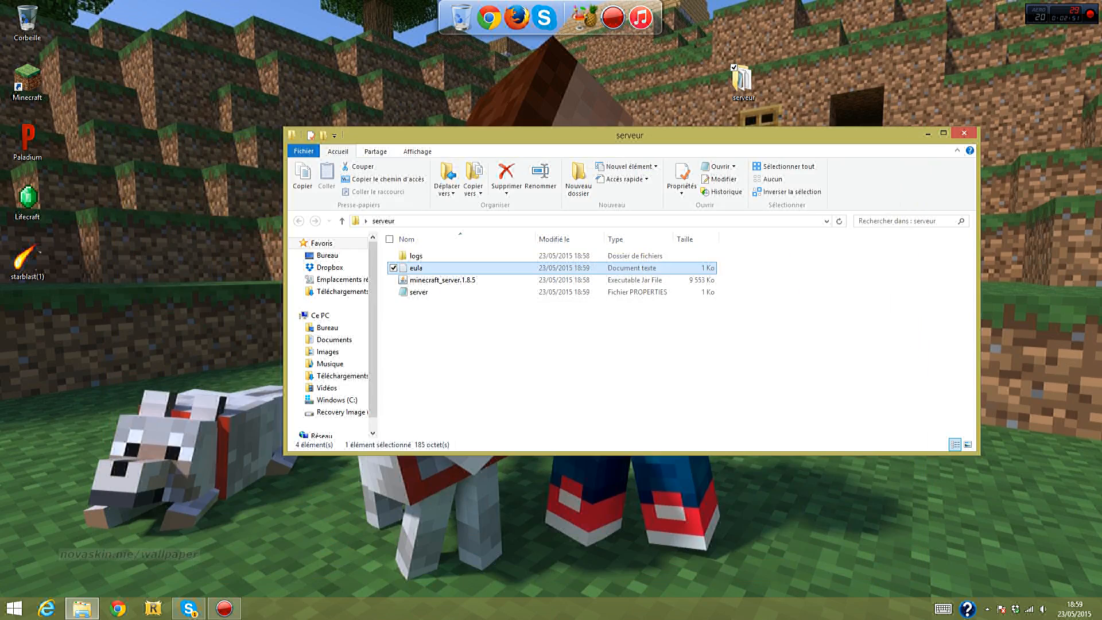
Run minecraft_server.1.8.5 from the serveur folder again to start the Minecraft server.
{"action": "key", "text": "Down"}
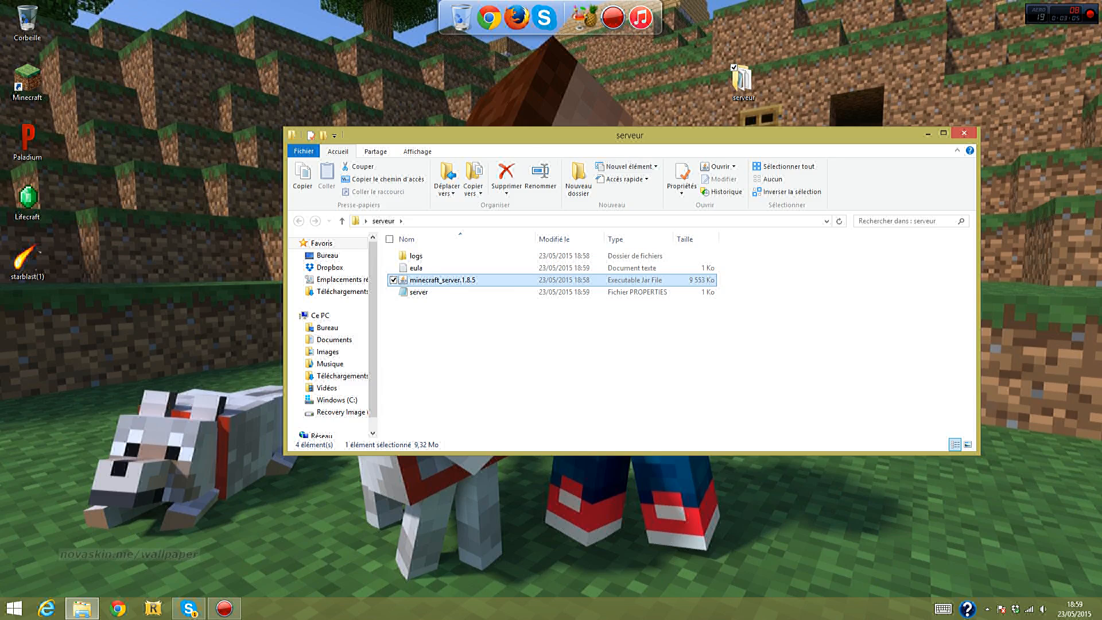
{"action": "left_click_drag", "start_coordinate": [573, 135], "coordinate": [446, 120]}
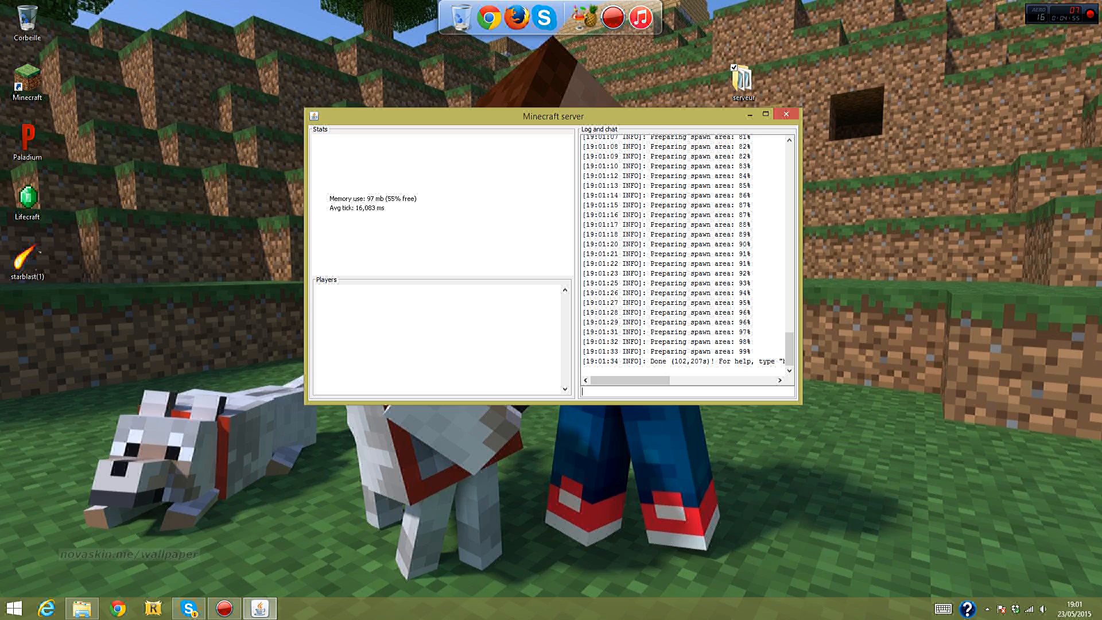
Shut down the running Minecraft server with the stop command and shift its window on the desktop.
{"action": "type", "text": "stop"}
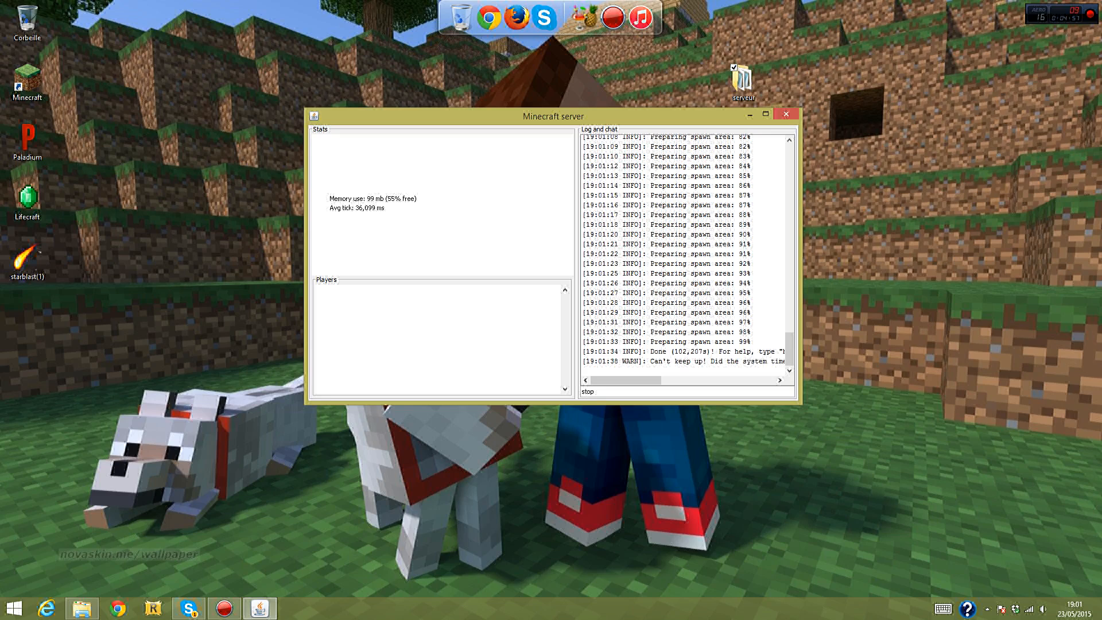
{"action": "key", "text": "Return"}
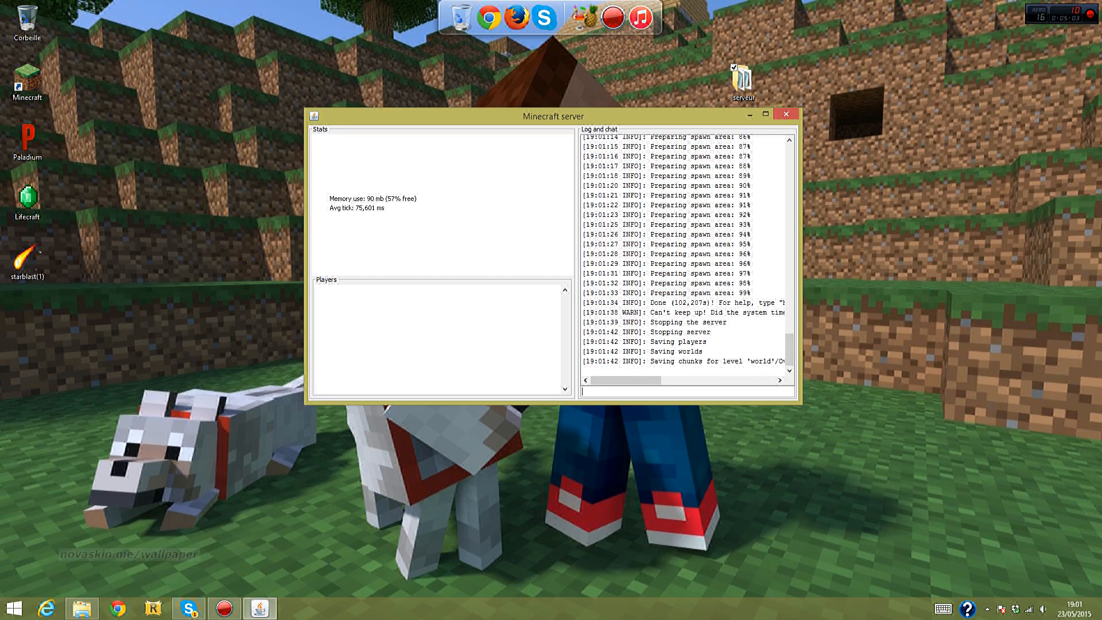
{"action": "left_click_drag", "start_coordinate": [642, 117], "coordinate": [603, 86]}
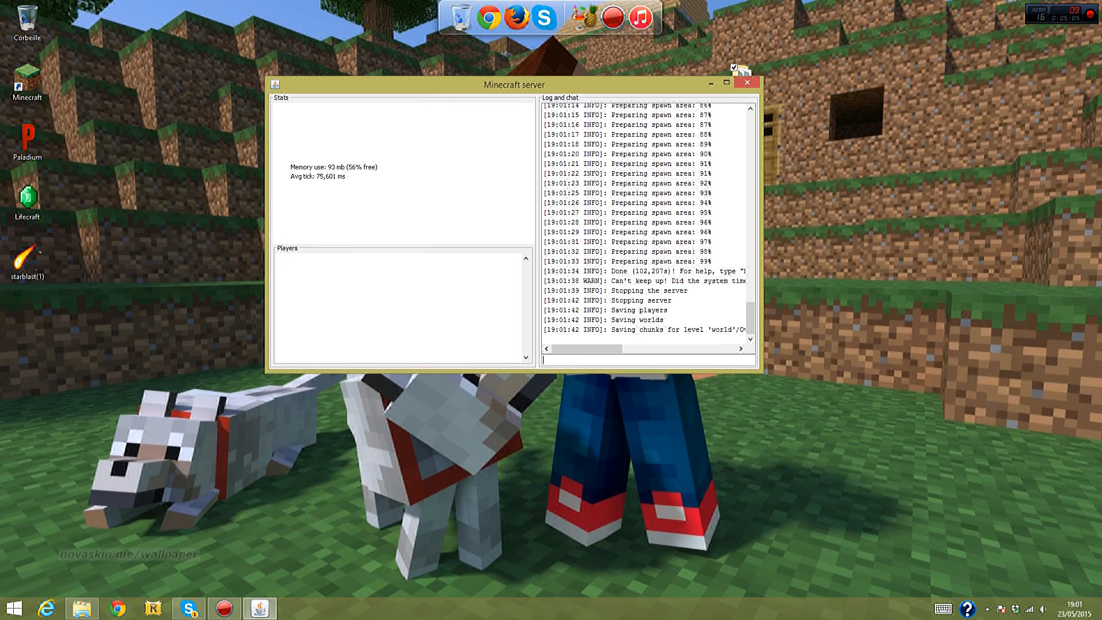
{"action": "left_click_drag", "start_coordinate": [507, 84], "coordinate": [464, 79]}
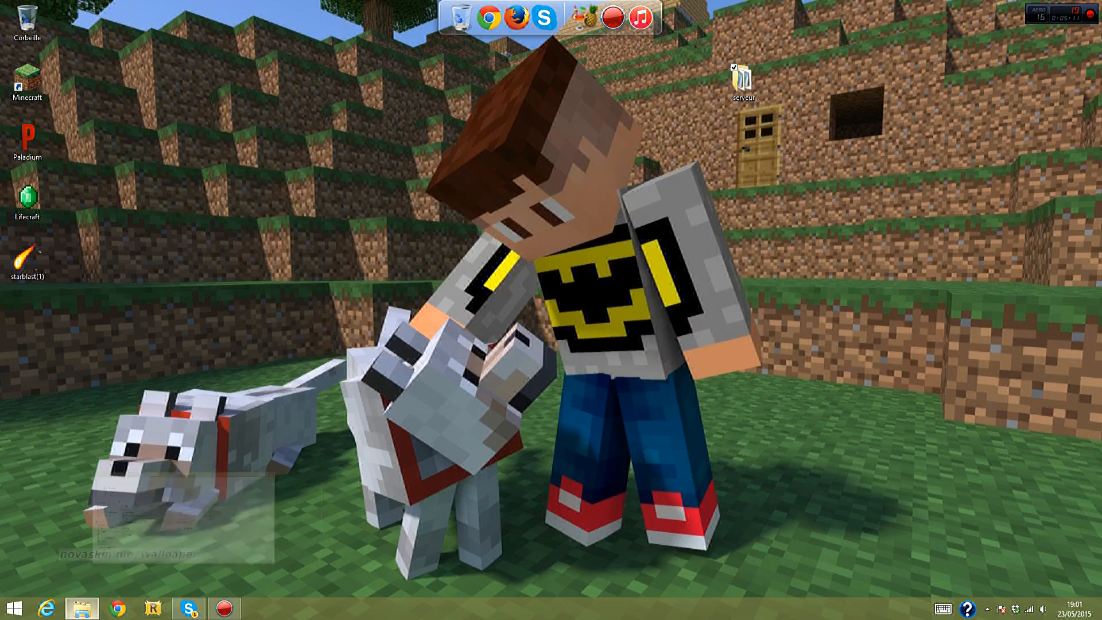
Open the server properties file from the serveur folder and replace the motd text with "tuto stest".
{"action": "left_click", "coordinate": [82, 608]}
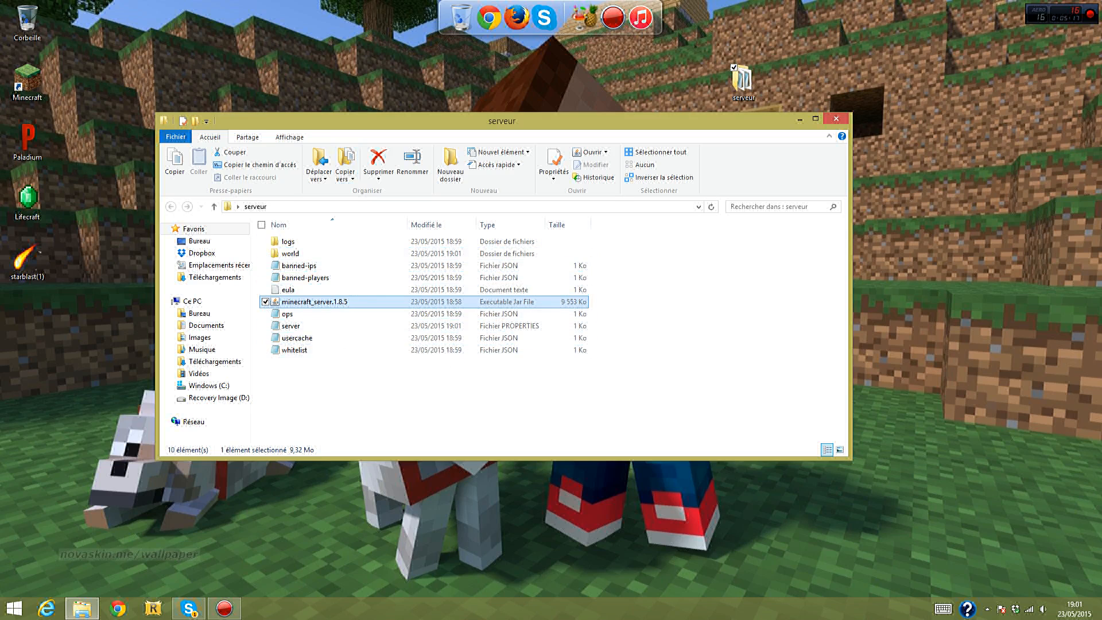
{"action": "double_click", "coordinate": [291, 325]}
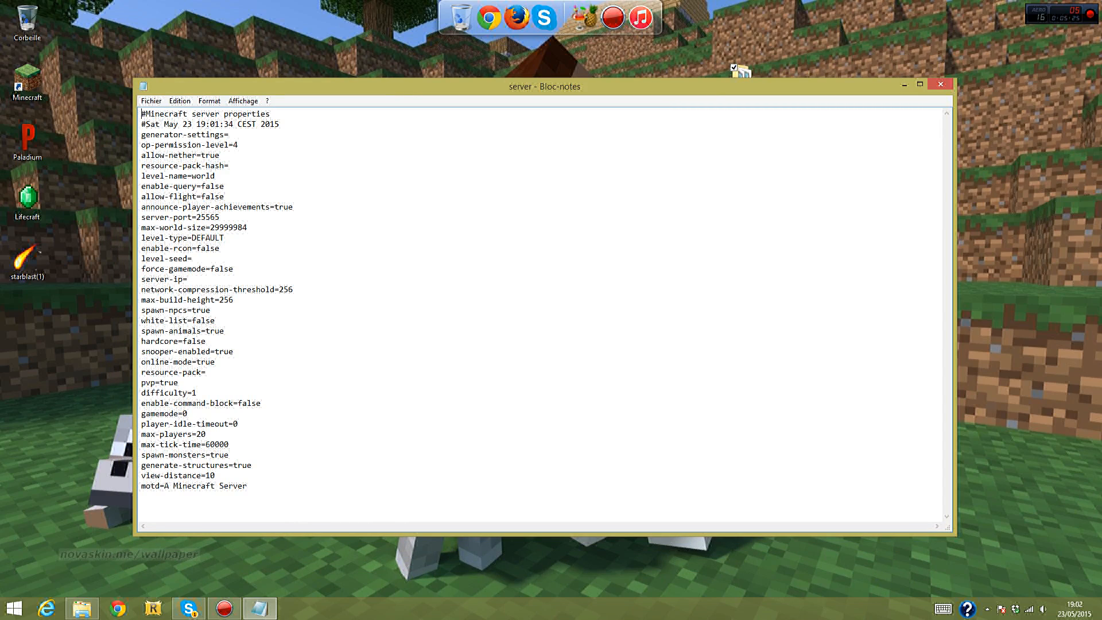
{"action": "left_click_drag", "start_coordinate": [164, 485], "coordinate": [141, 494]}
{"action": "key", "text": "BackSpace"}
{"action": "type", "text": "tuto s"}
{"action": "key", "text": "BackSpace"}
{"action": "type", "text": "test"}
{"action": "key", "text": "BackSpace"}
{"action": "key", "text": "BackSpace"}
{"action": "key", "text": "BackSpace"}
{"action": "key", "text": "BackSpace"}
{"action": "type", "text": "stest"}
Set max-players to 50 and enable-command-block to true in the server properties file.
{"action": "left_click_drag", "start_coordinate": [197, 434], "coordinate": [205, 434]}
{"action": "type", "text": "50"}
{"action": "key", "text": "shift+Right"}
{"action": "key", "text": "shift+Right"}
{"action": "key", "text": "shift+Right"}
{"action": "key", "text": "shift+Right"}
{"action": "key", "text": "shift+Right"}
{"action": "type", "text": "true"}
Change the force-gamemode value to "ture", then close the server properties file and save its changes.
{"action": "left_click", "coordinate": [197, 393]}
{"action": "key", "text": "shift+Down"}
{"action": "left_click", "coordinate": [223, 269]}
{"action": "key", "text": "shift+Down"}
{"action": "key", "text": "shift+Up"}
{"action": "key", "text": "shift+Down"}
{"action": "left_click", "coordinate": [210, 269]}
{"action": "key", "text": "shift+Right"}
{"action": "key", "text": "shift+Right"}
{"action": "key", "text": "shift+Right"}
{"action": "key", "text": "shift+Right"}
{"action": "key", "text": "shift+Right"}
{"action": "type", "text": "ture"}
{"action": "left_click", "coordinate": [940, 85]}
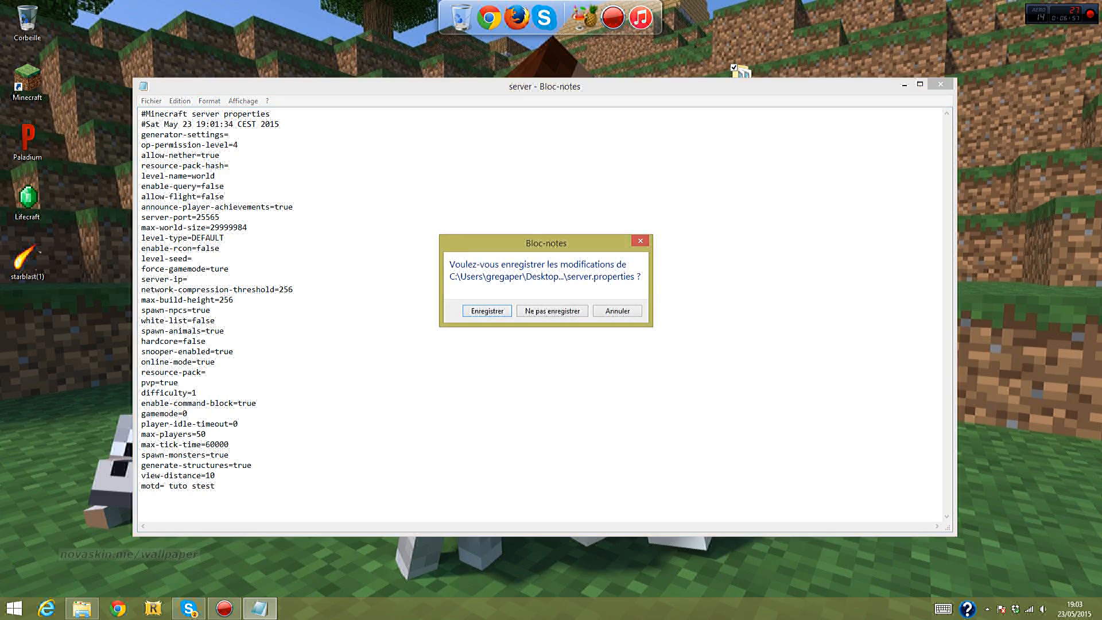
{"action": "left_click", "coordinate": [487, 315]}
Restart minecraft_server.1.8.5, minimize the serveur folder and move its desktop icon near the other shortcuts.
{"action": "double_click", "coordinate": [289, 303]}
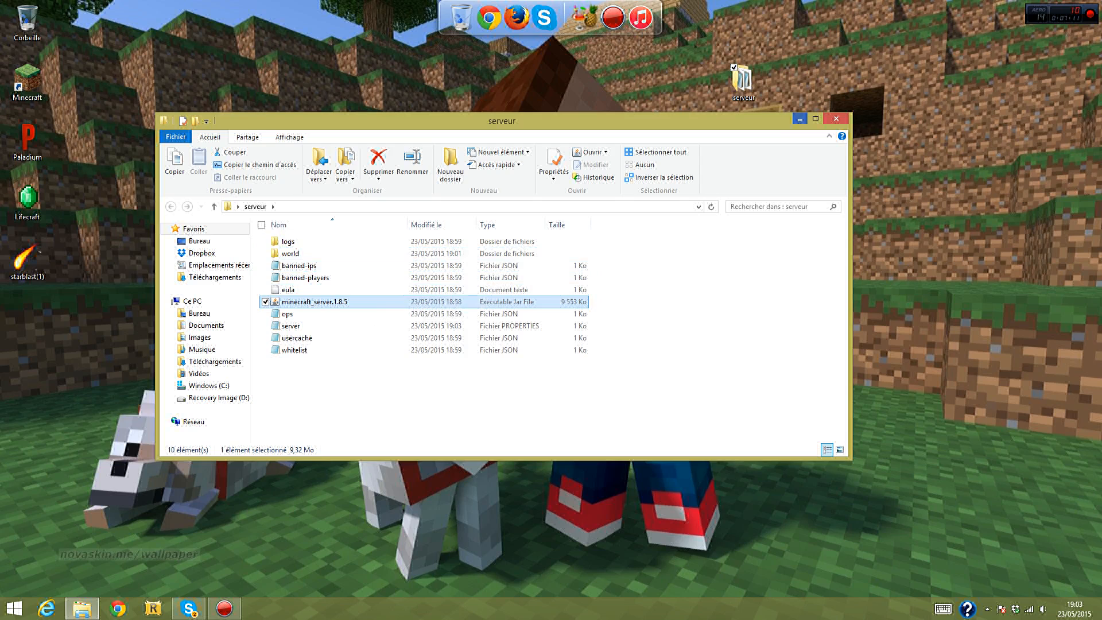
{"action": "left_click", "coordinate": [800, 119]}
{"action": "left_click_drag", "start_coordinate": [744, 83], "coordinate": [82, 320]}
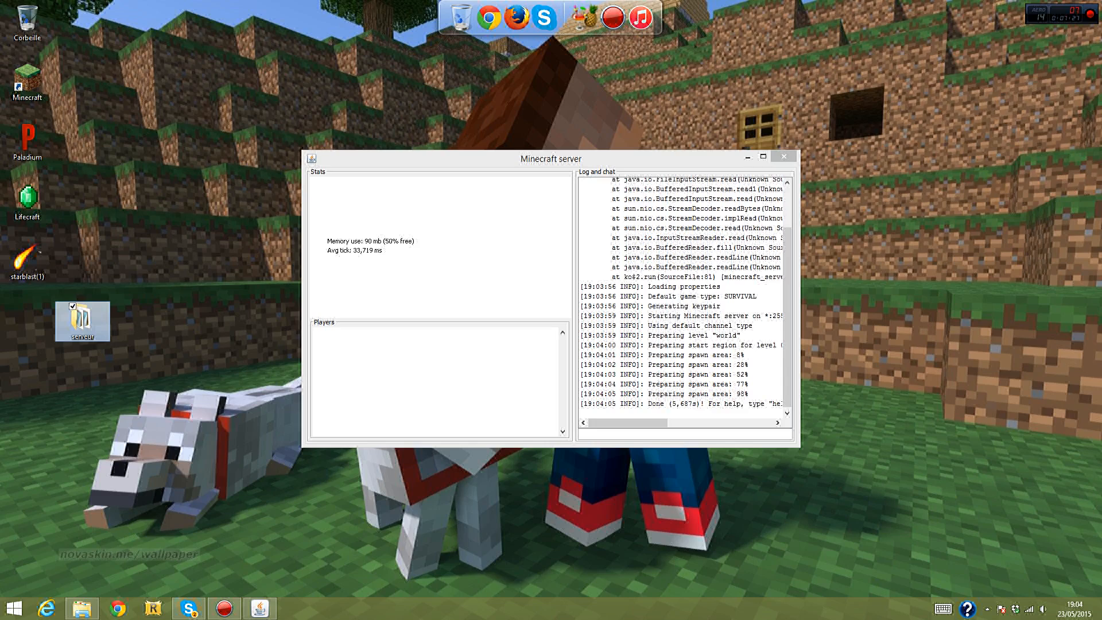
Give the player's account operator rights with the op command in the server console, then minimize the console.
{"action": "left_click", "coordinate": [682, 434]}
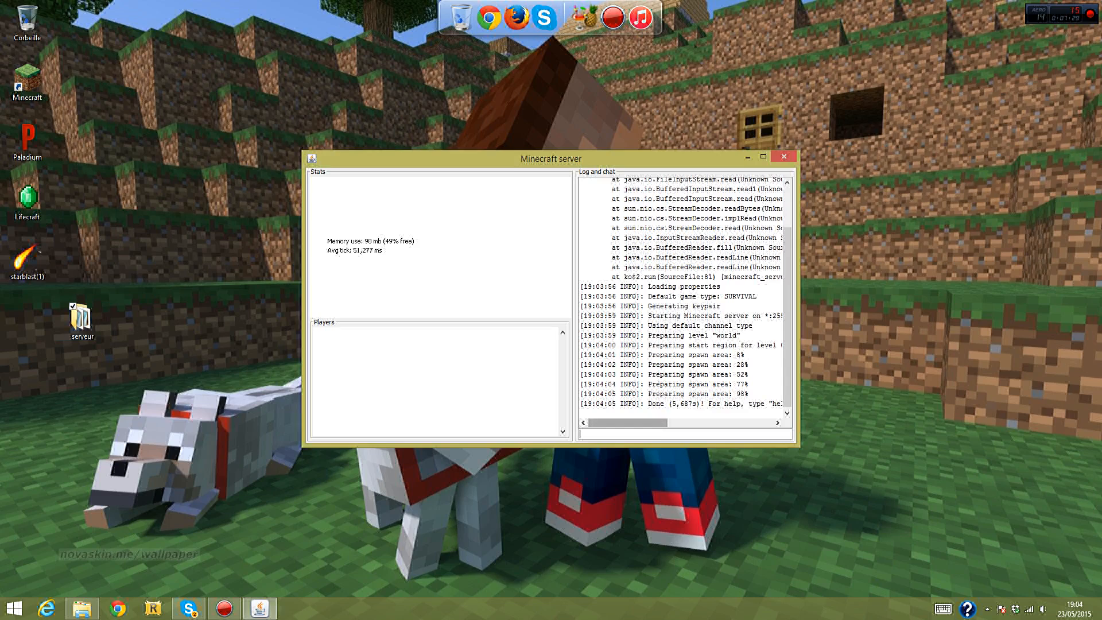
{"action": "type", "text": "op theYoGourt"}
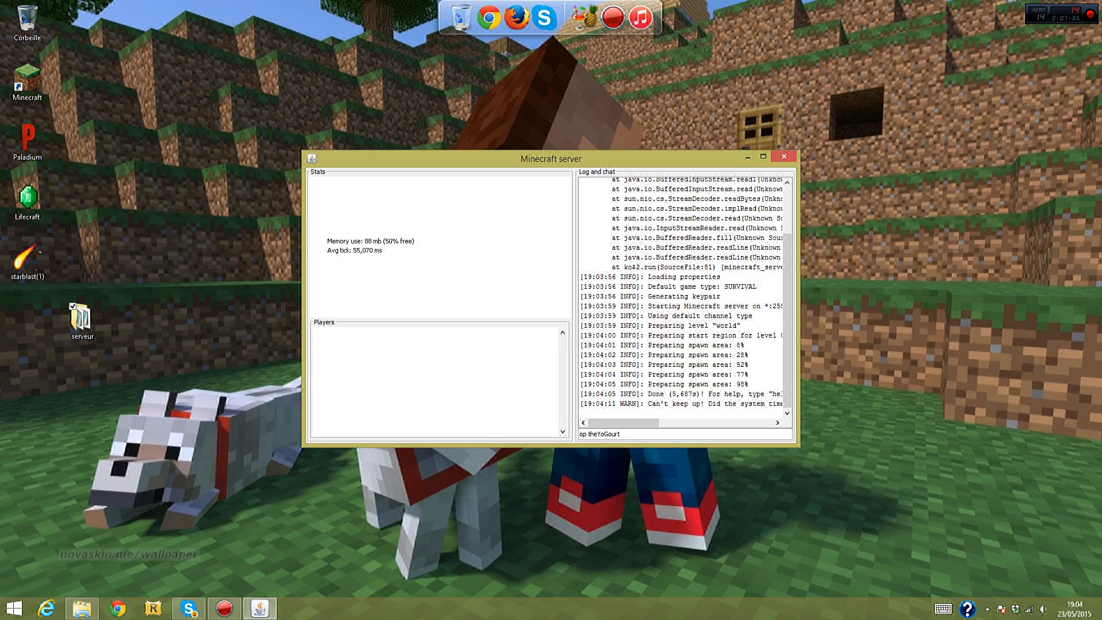
{"action": "key", "text": "Return"}
{"action": "left_click", "coordinate": [747, 156]}
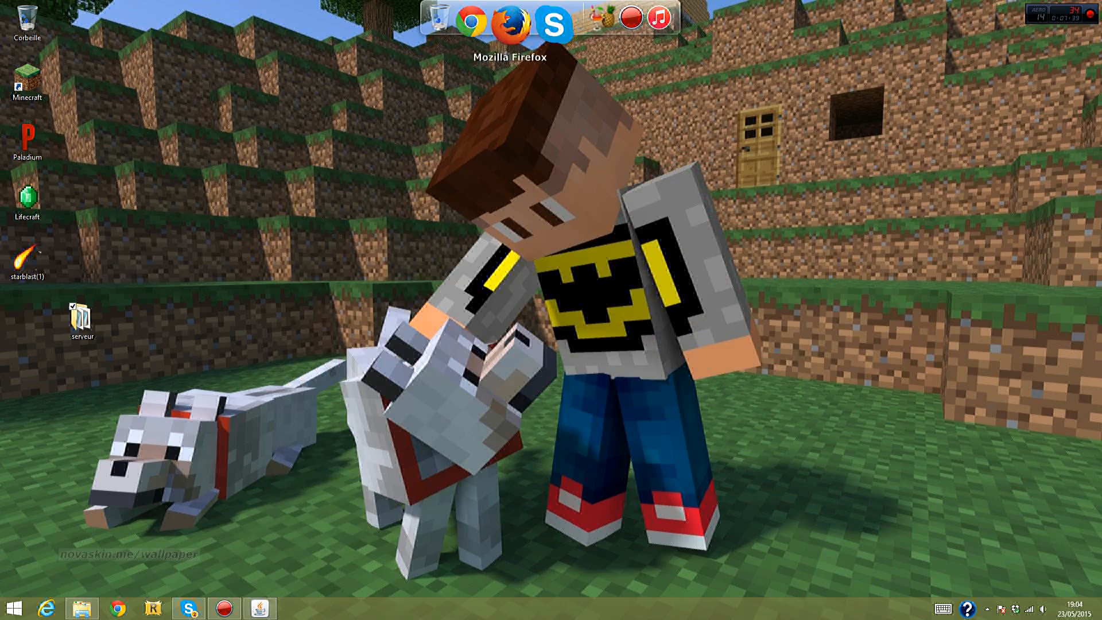
Launch Minecraft 1.8.5 through its launcher and align the serveur folder icon with the desktop shortcuts.
{"action": "left_click", "coordinate": [27, 80]}
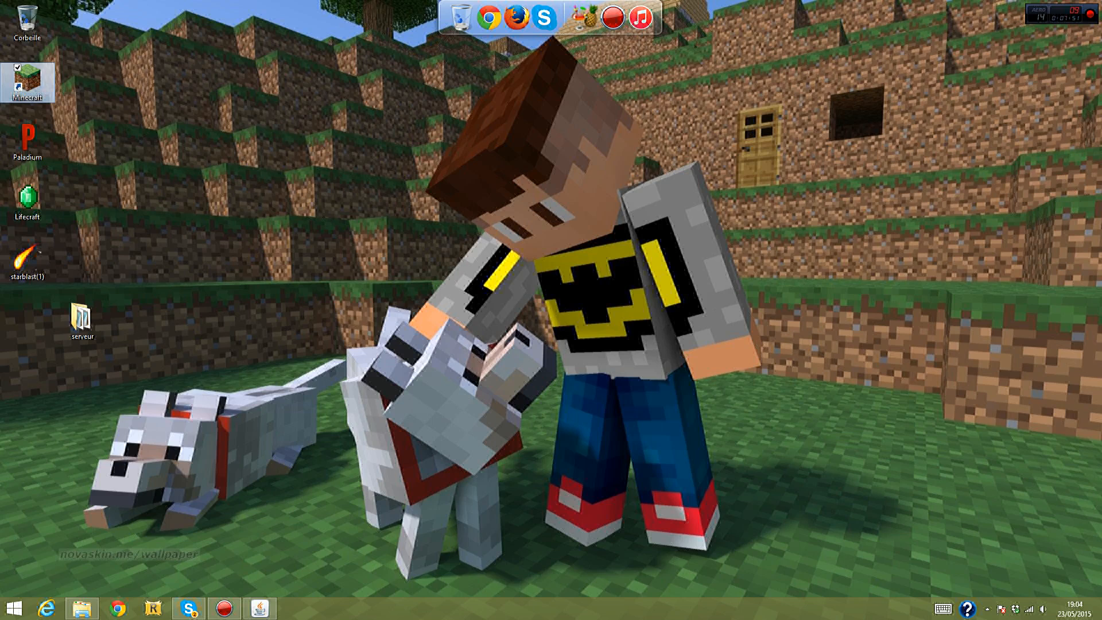
{"action": "left_click_drag", "start_coordinate": [82, 318], "coordinate": [28, 319]}
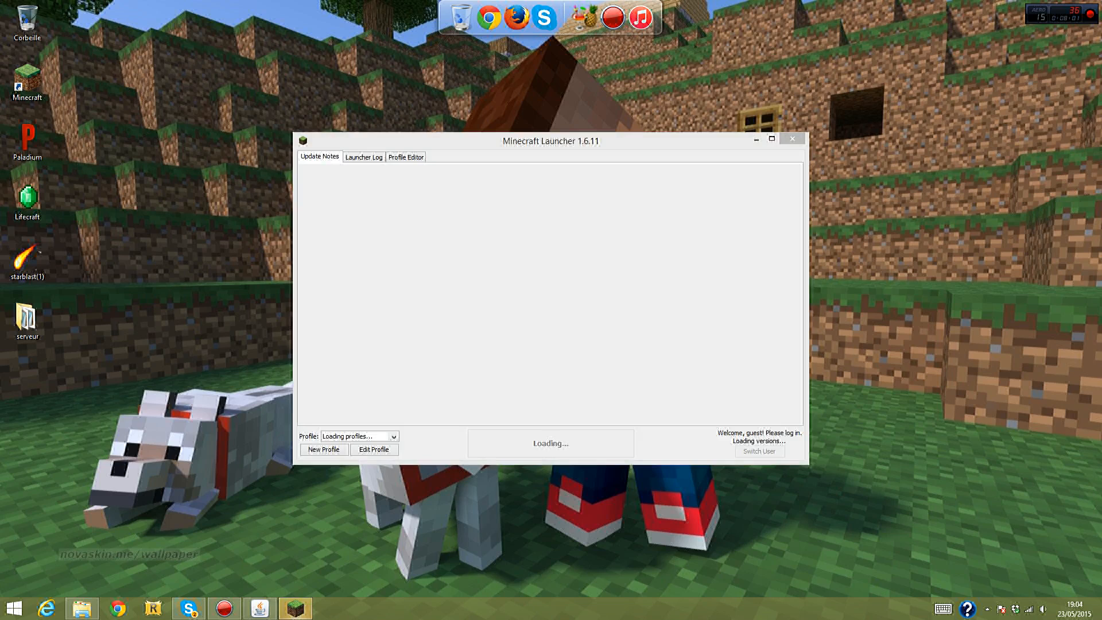
{"action": "left_click_drag", "start_coordinate": [552, 141], "coordinate": [486, 112]}
{"action": "left_click_drag", "start_coordinate": [219, 64], "coordinate": [758, 442]}
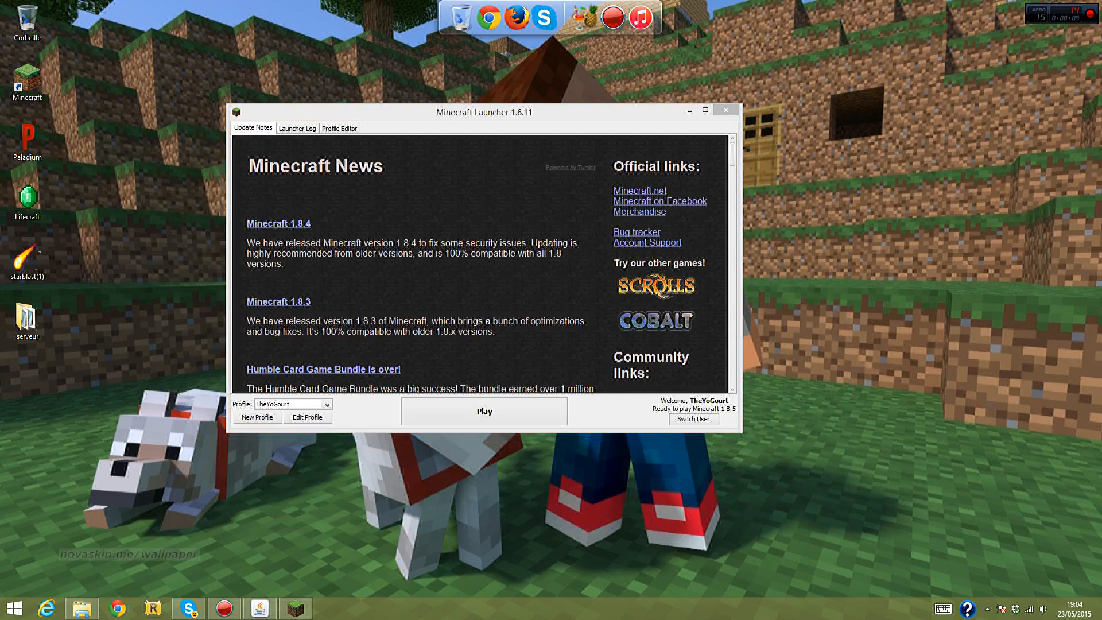
{"action": "left_click", "coordinate": [484, 412]}
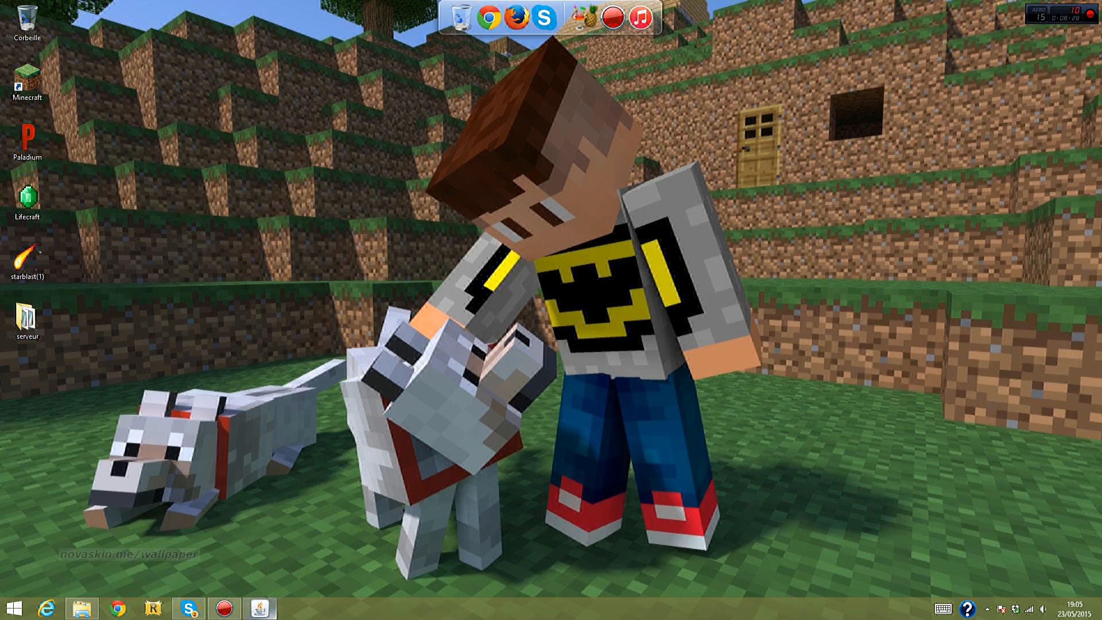
Examine the server console and the serveur folder's contents, including banned-ips, the world and logs folders, and whitelist.
{"action": "left_click", "coordinate": [260, 607]}
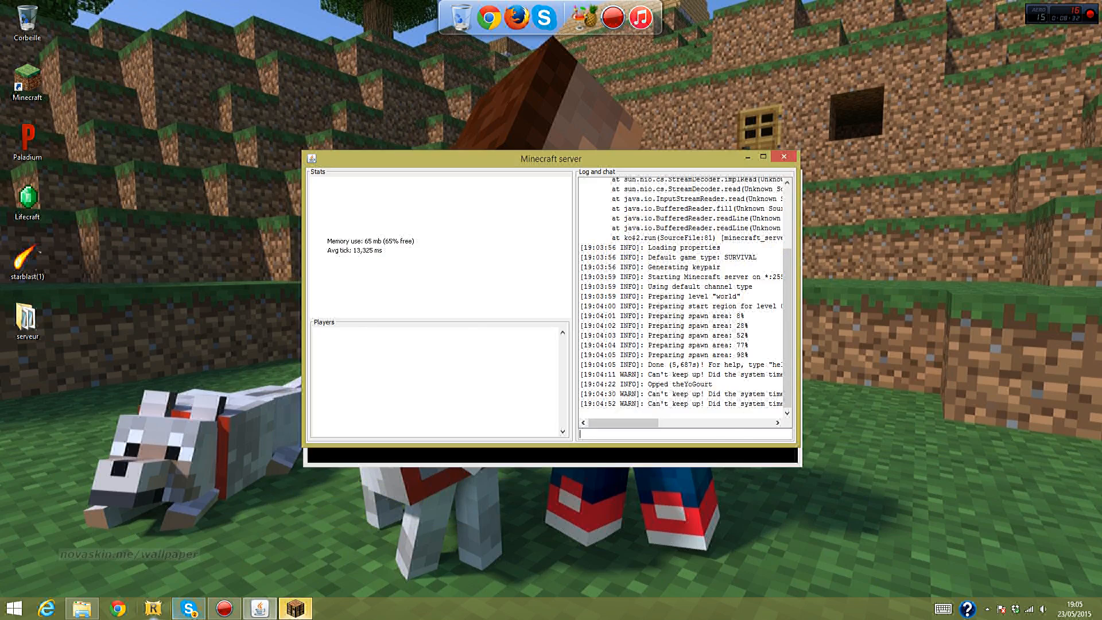
{"action": "left_click", "coordinate": [82, 608]}
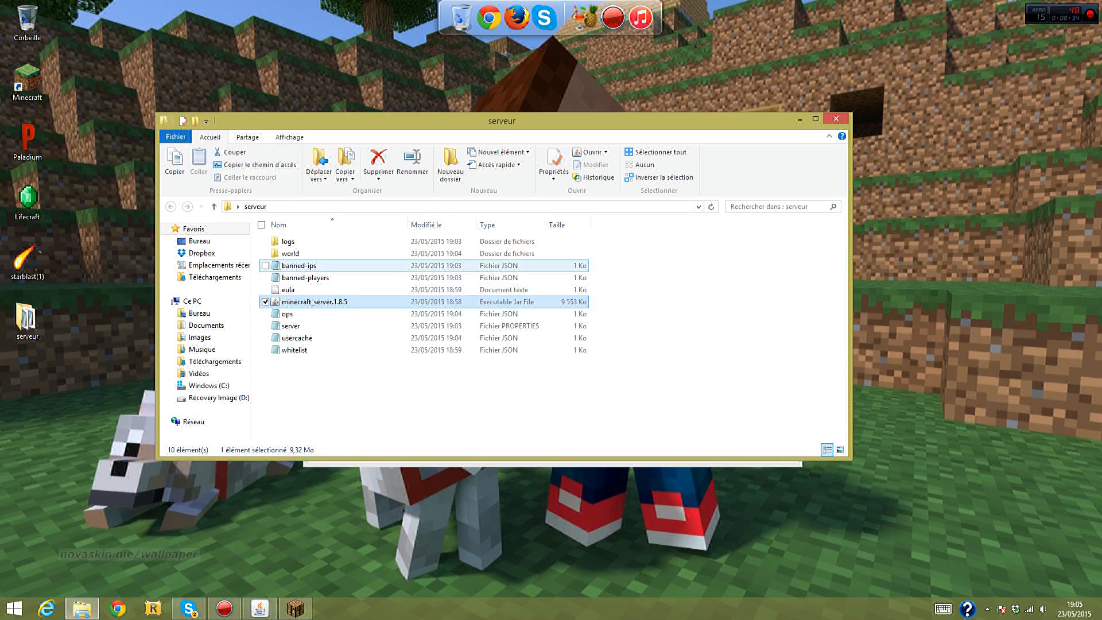
{"action": "double_click", "coordinate": [299, 265]}
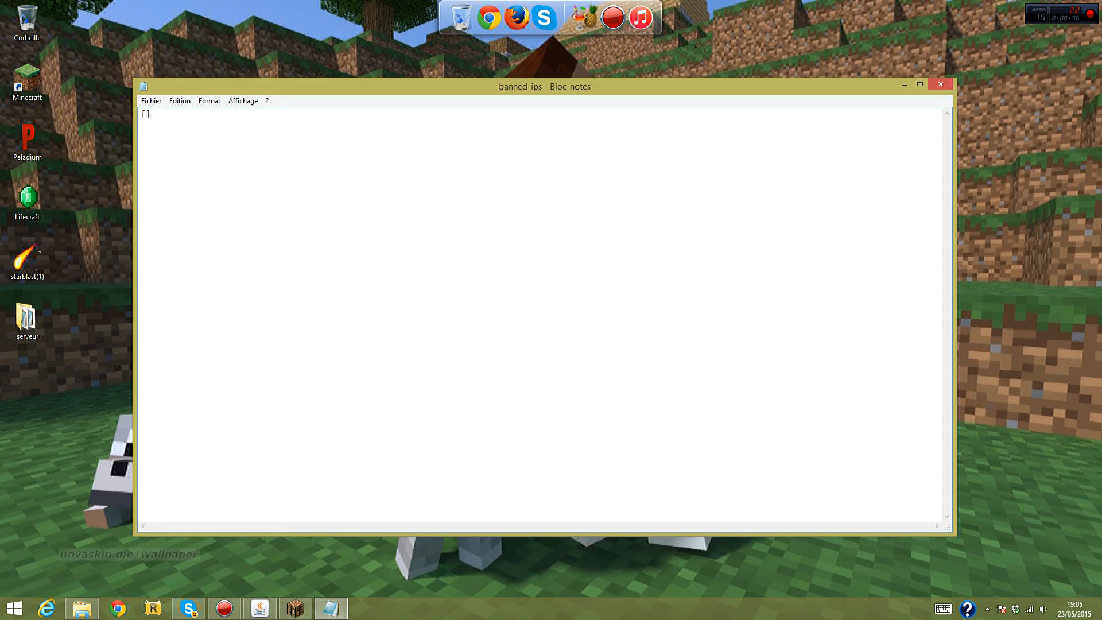
{"action": "left_click", "coordinate": [939, 84]}
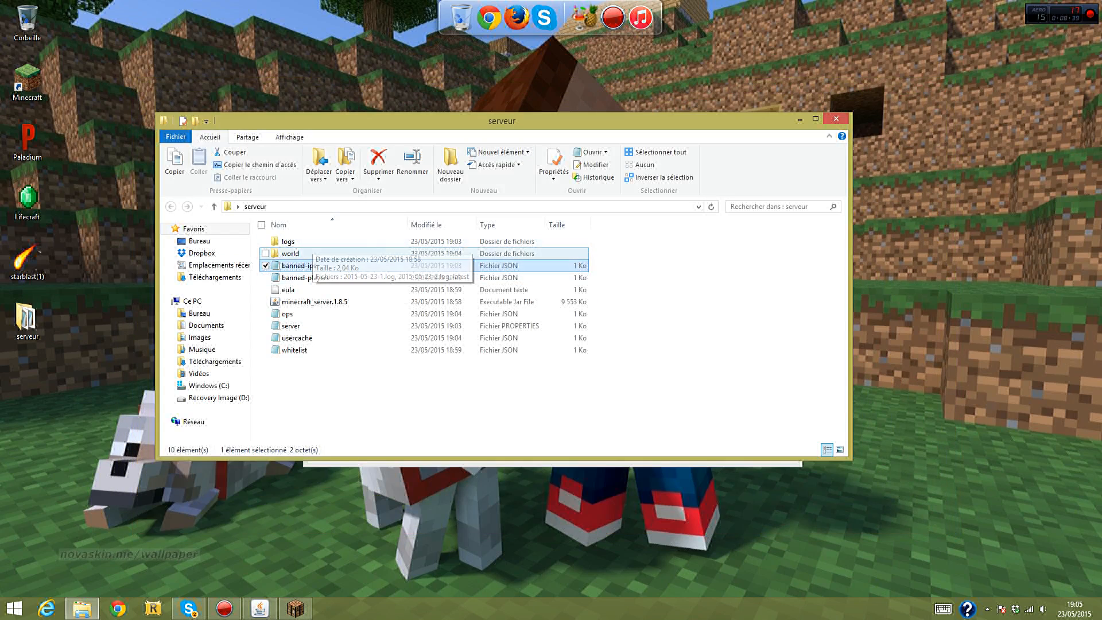
{"action": "double_click", "coordinate": [291, 253]}
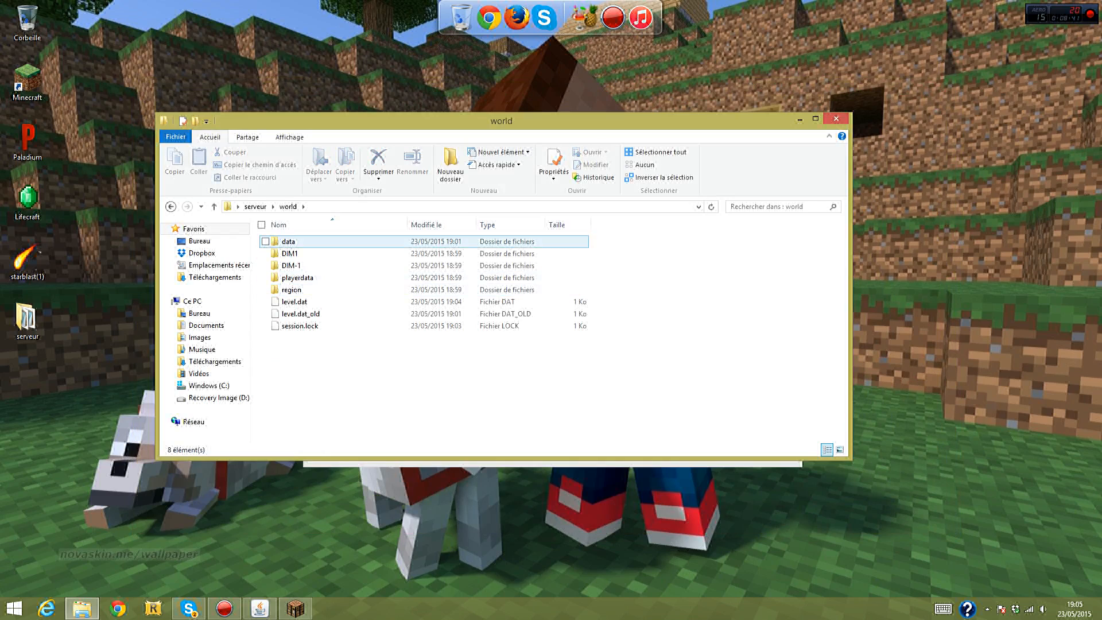
{"action": "left_click", "coordinate": [170, 206]}
{"action": "double_click", "coordinate": [288, 241]}
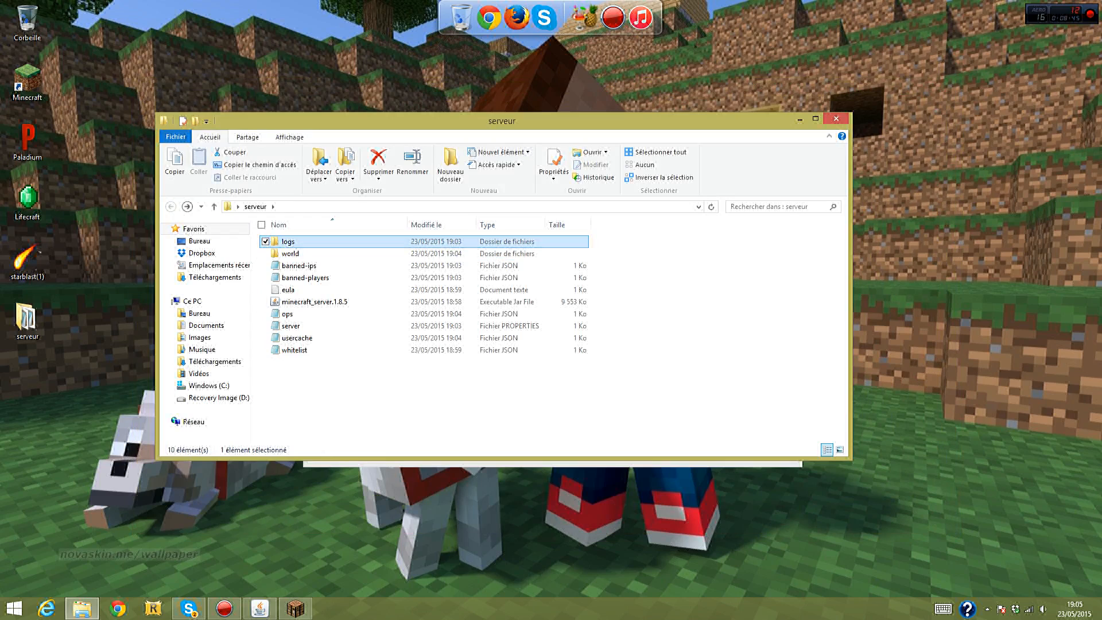
{"action": "left_click", "coordinate": [170, 206]}
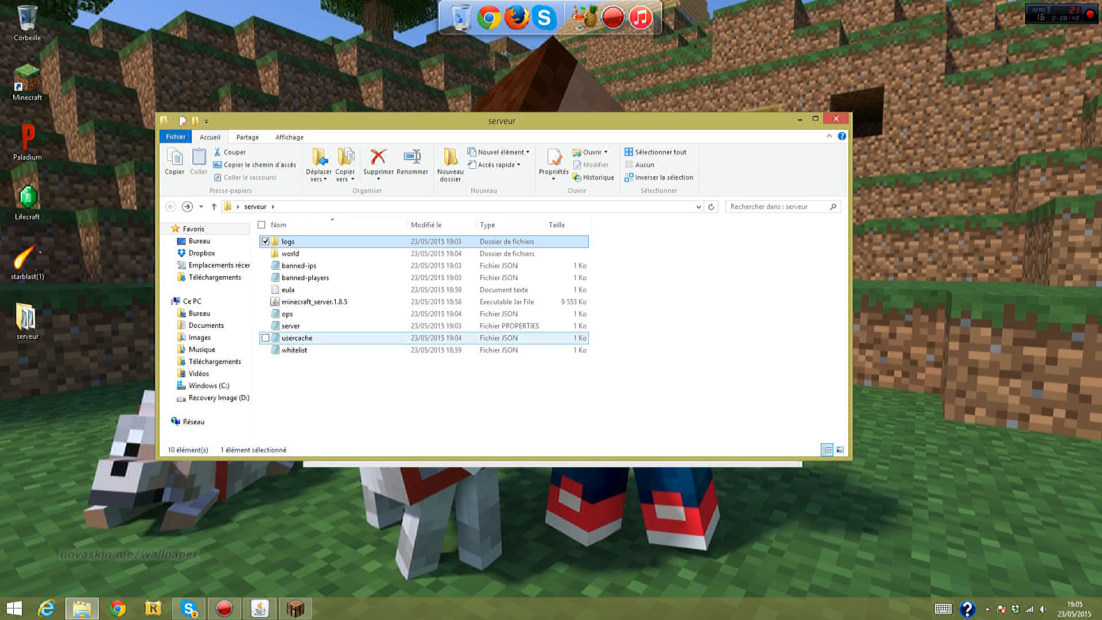
{"action": "double_click", "coordinate": [294, 349]}
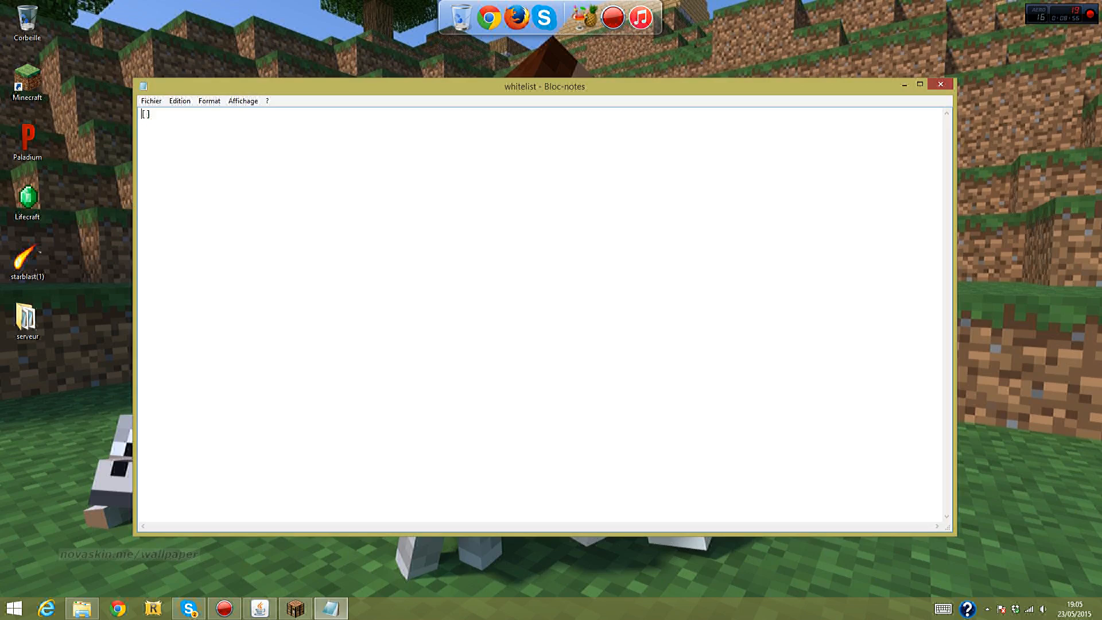
{"action": "left_click", "coordinate": [940, 84]}
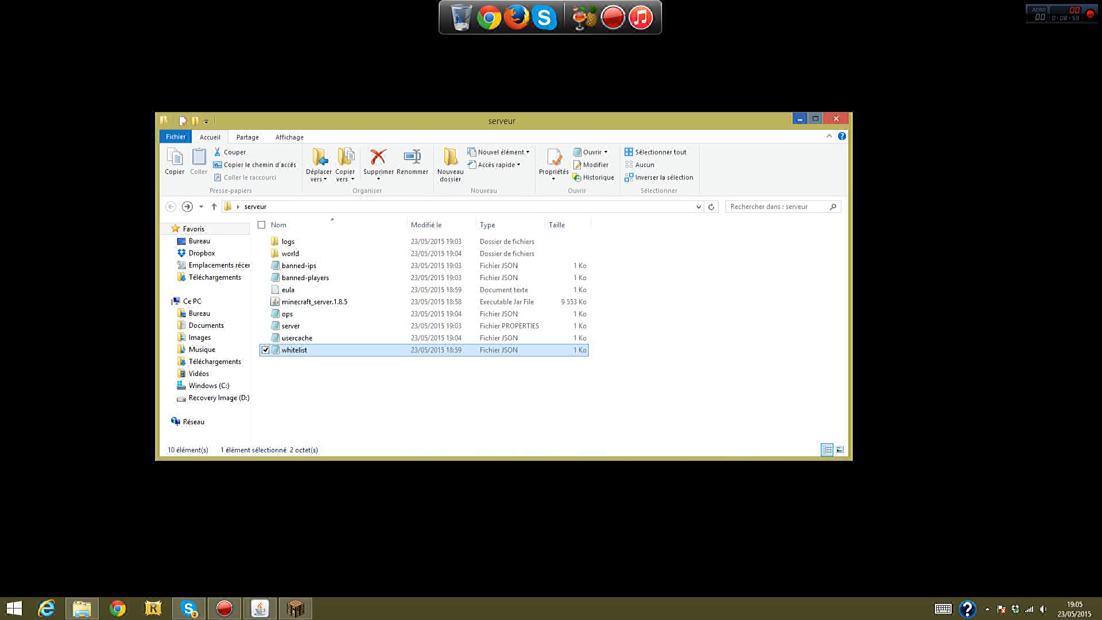
Switch to the Minecraft 1.8.5 game and open the multiplayer server list.
{"action": "key", "text": "super+d"}
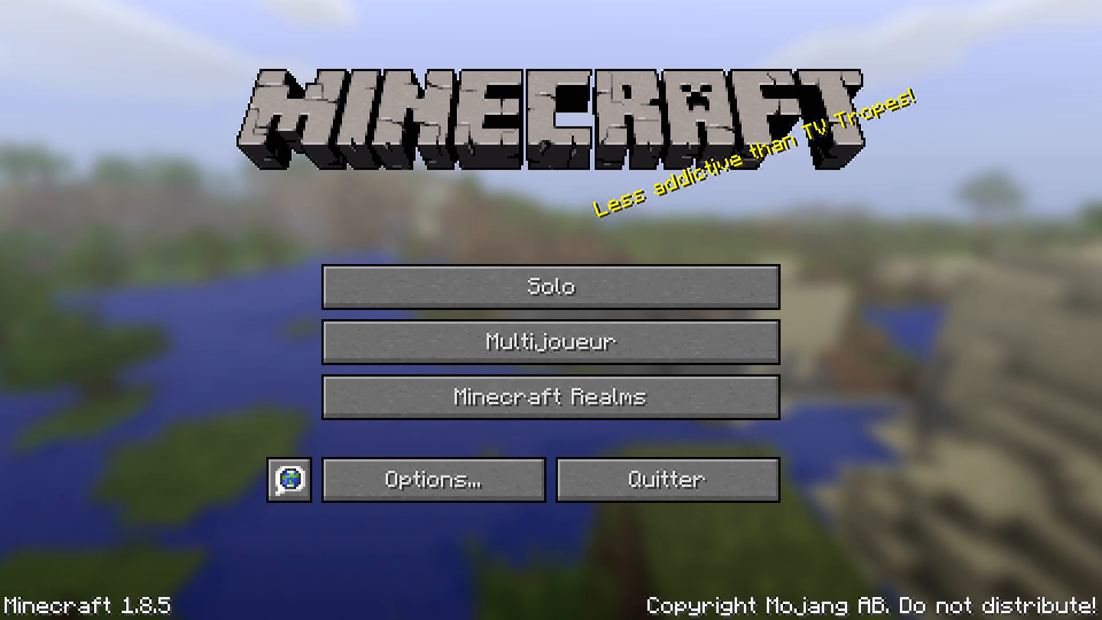
{"action": "key", "text": "alt+Tab"}
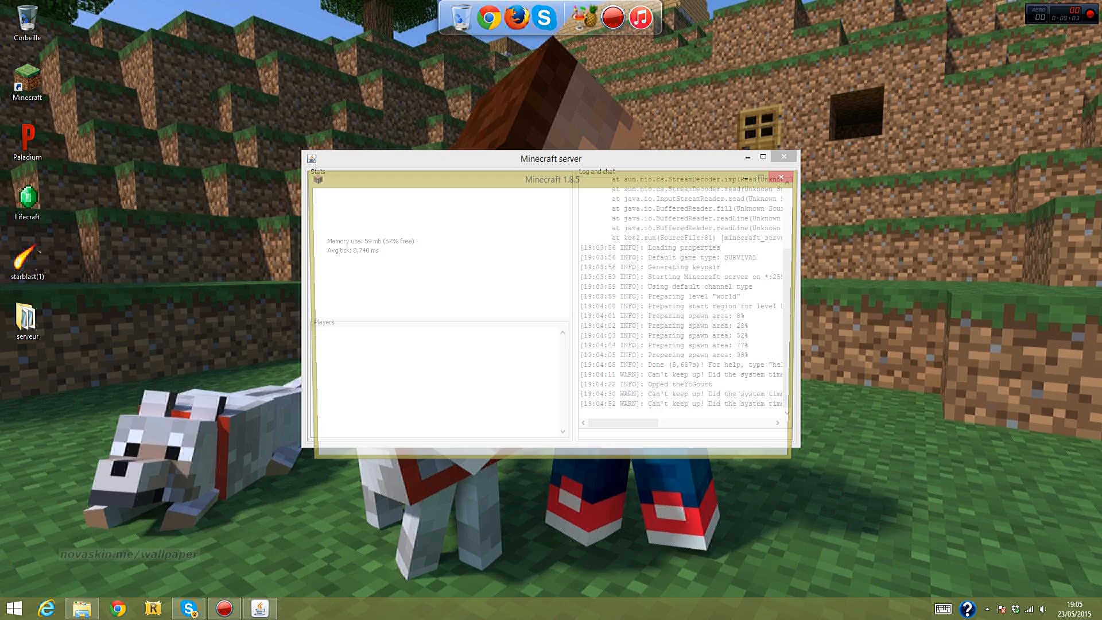
{"action": "key", "text": "alt+Tab"}
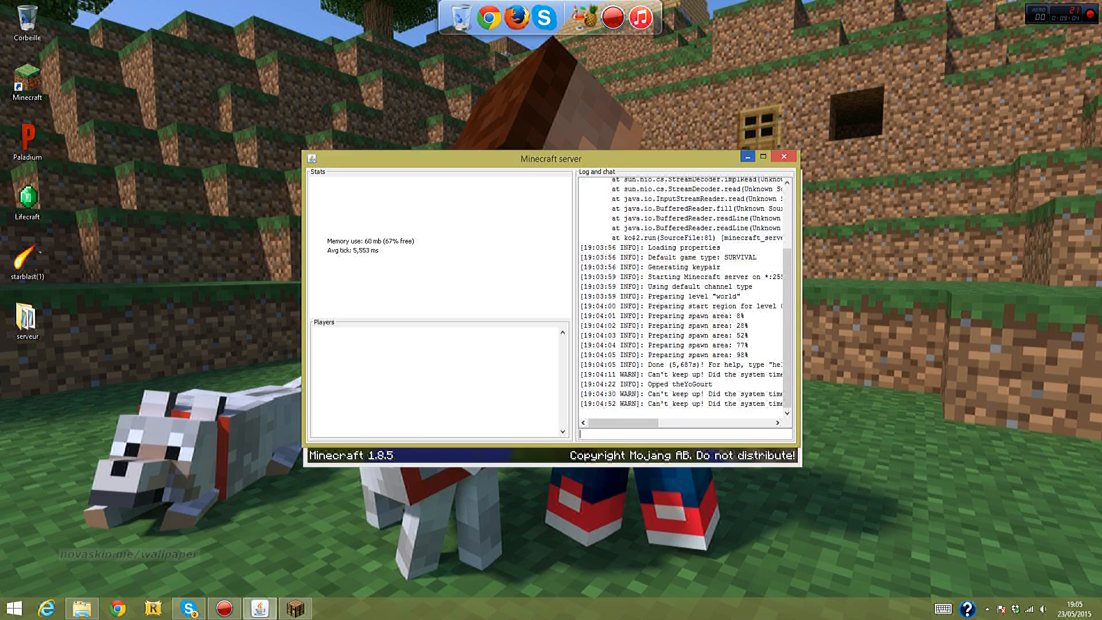
{"action": "left_click", "coordinate": [551, 350]}
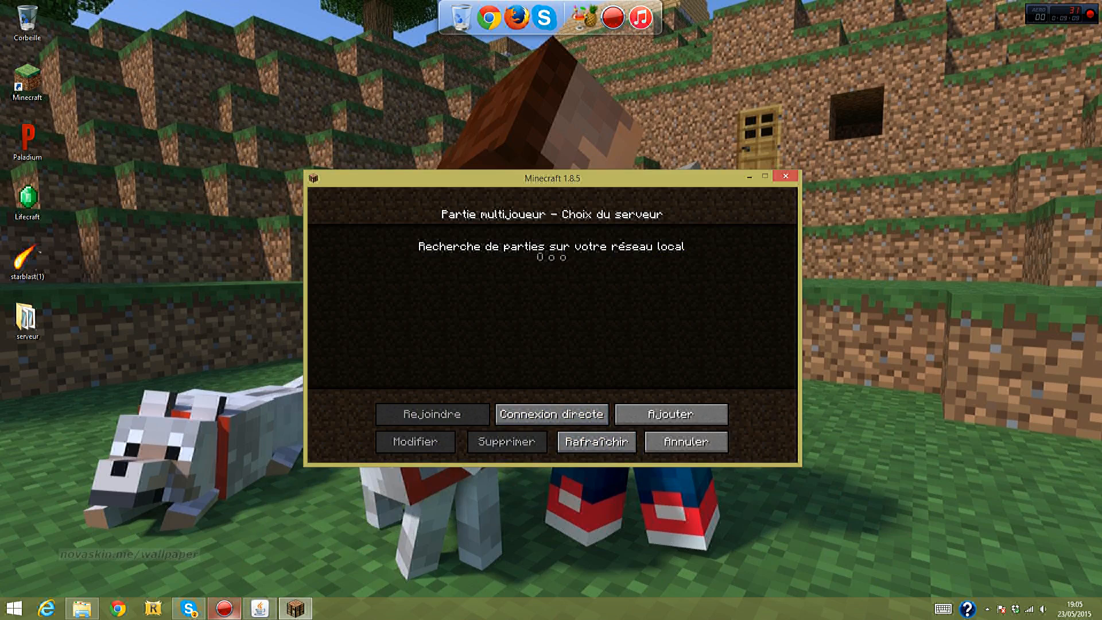
Reopen the server properties file, place the cursor on the server-ip line and minimize the file.
{"action": "key", "text": "alt+Tab"}
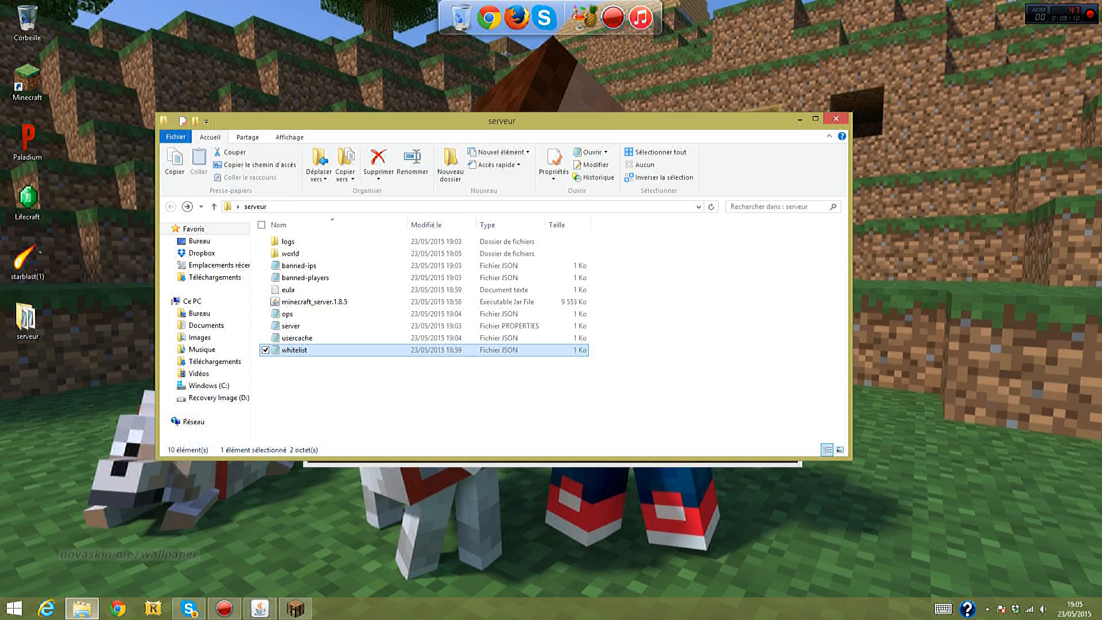
{"action": "double_click", "coordinate": [291, 325]}
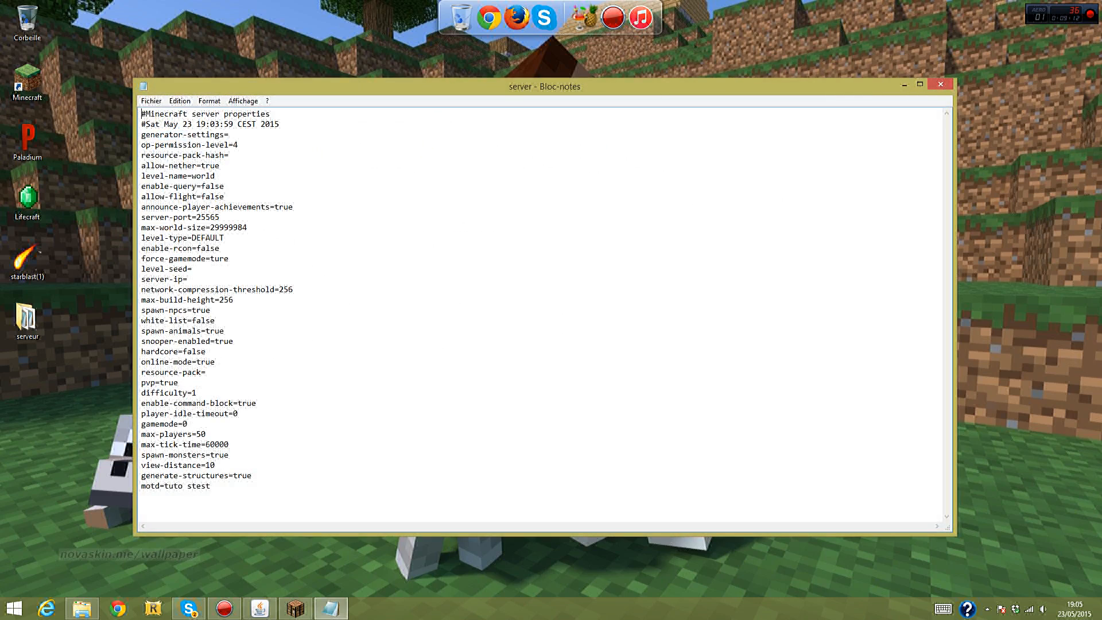
{"action": "left_click", "coordinate": [187, 278]}
{"action": "left_click", "coordinate": [904, 85]}
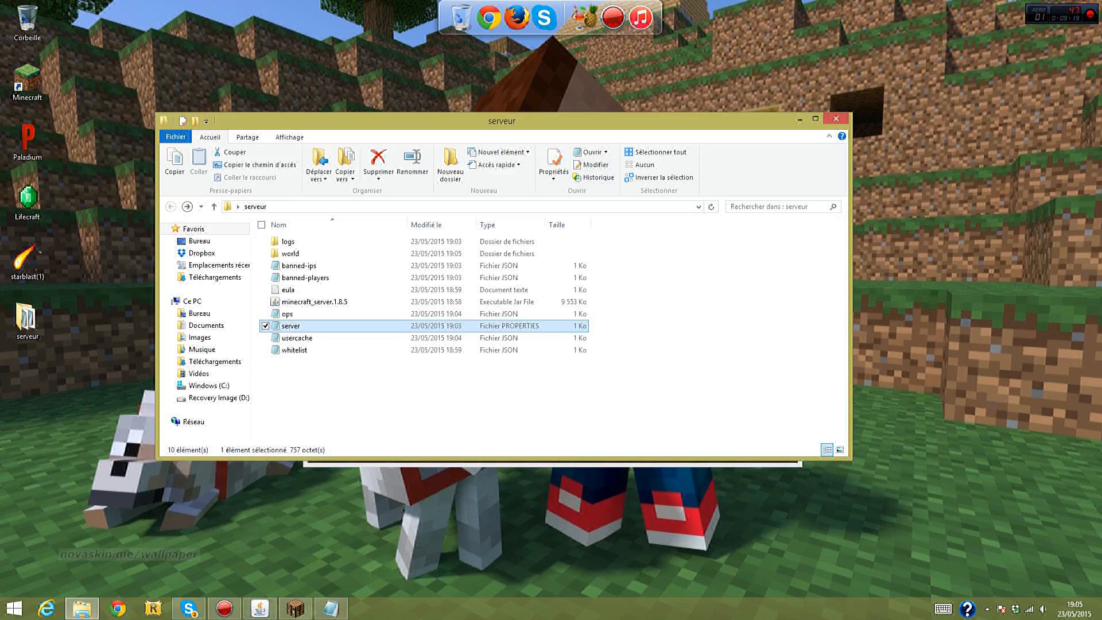
Minimize the serveur folder, then reposition and minimize the Minecraft game window to clear the desktop.
{"action": "left_click", "coordinate": [800, 119]}
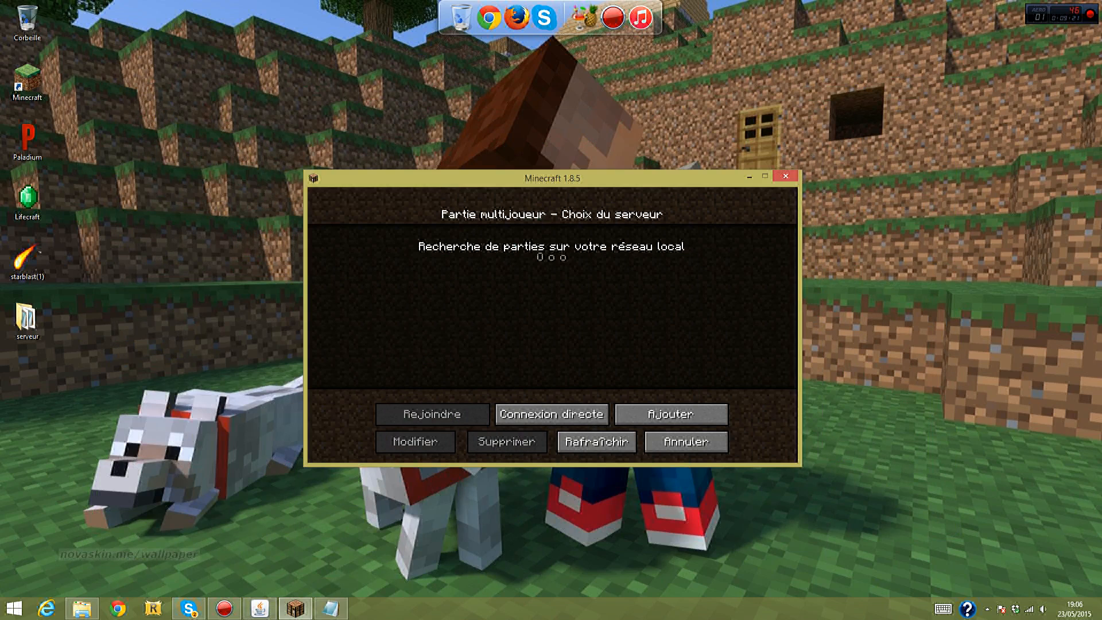
{"action": "left_click_drag", "start_coordinate": [517, 178], "coordinate": [460, 131]}
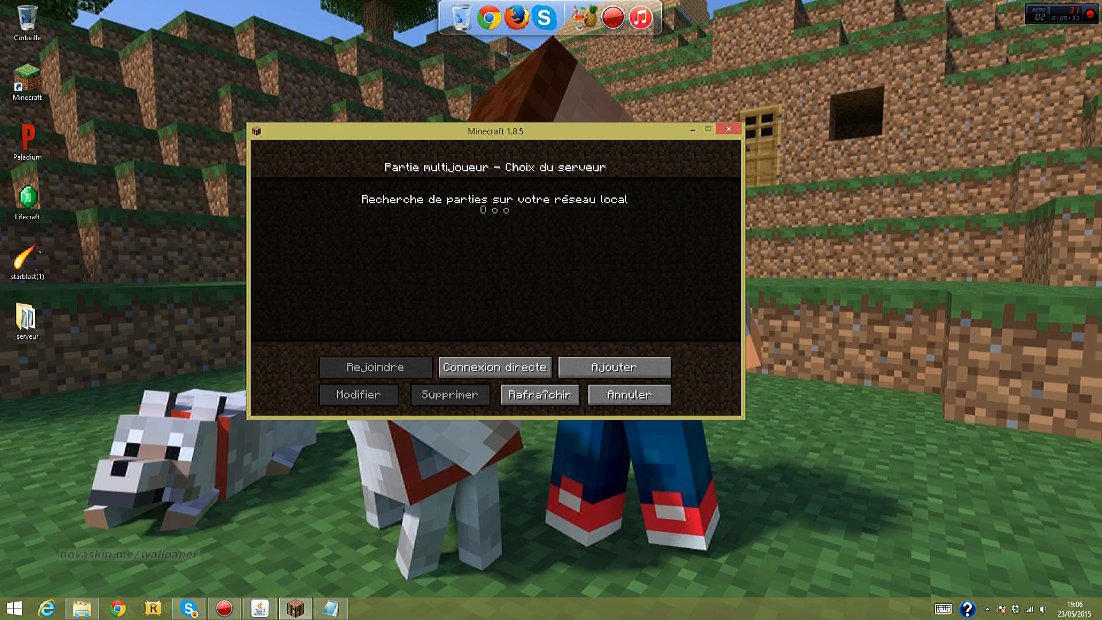
{"action": "left_click", "coordinate": [692, 130]}
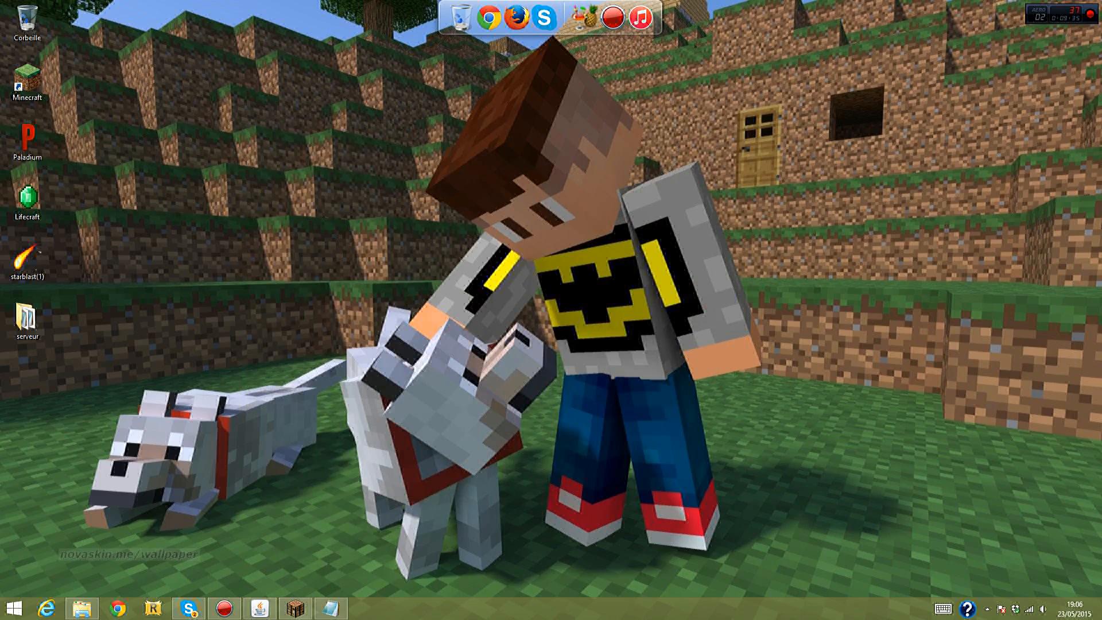